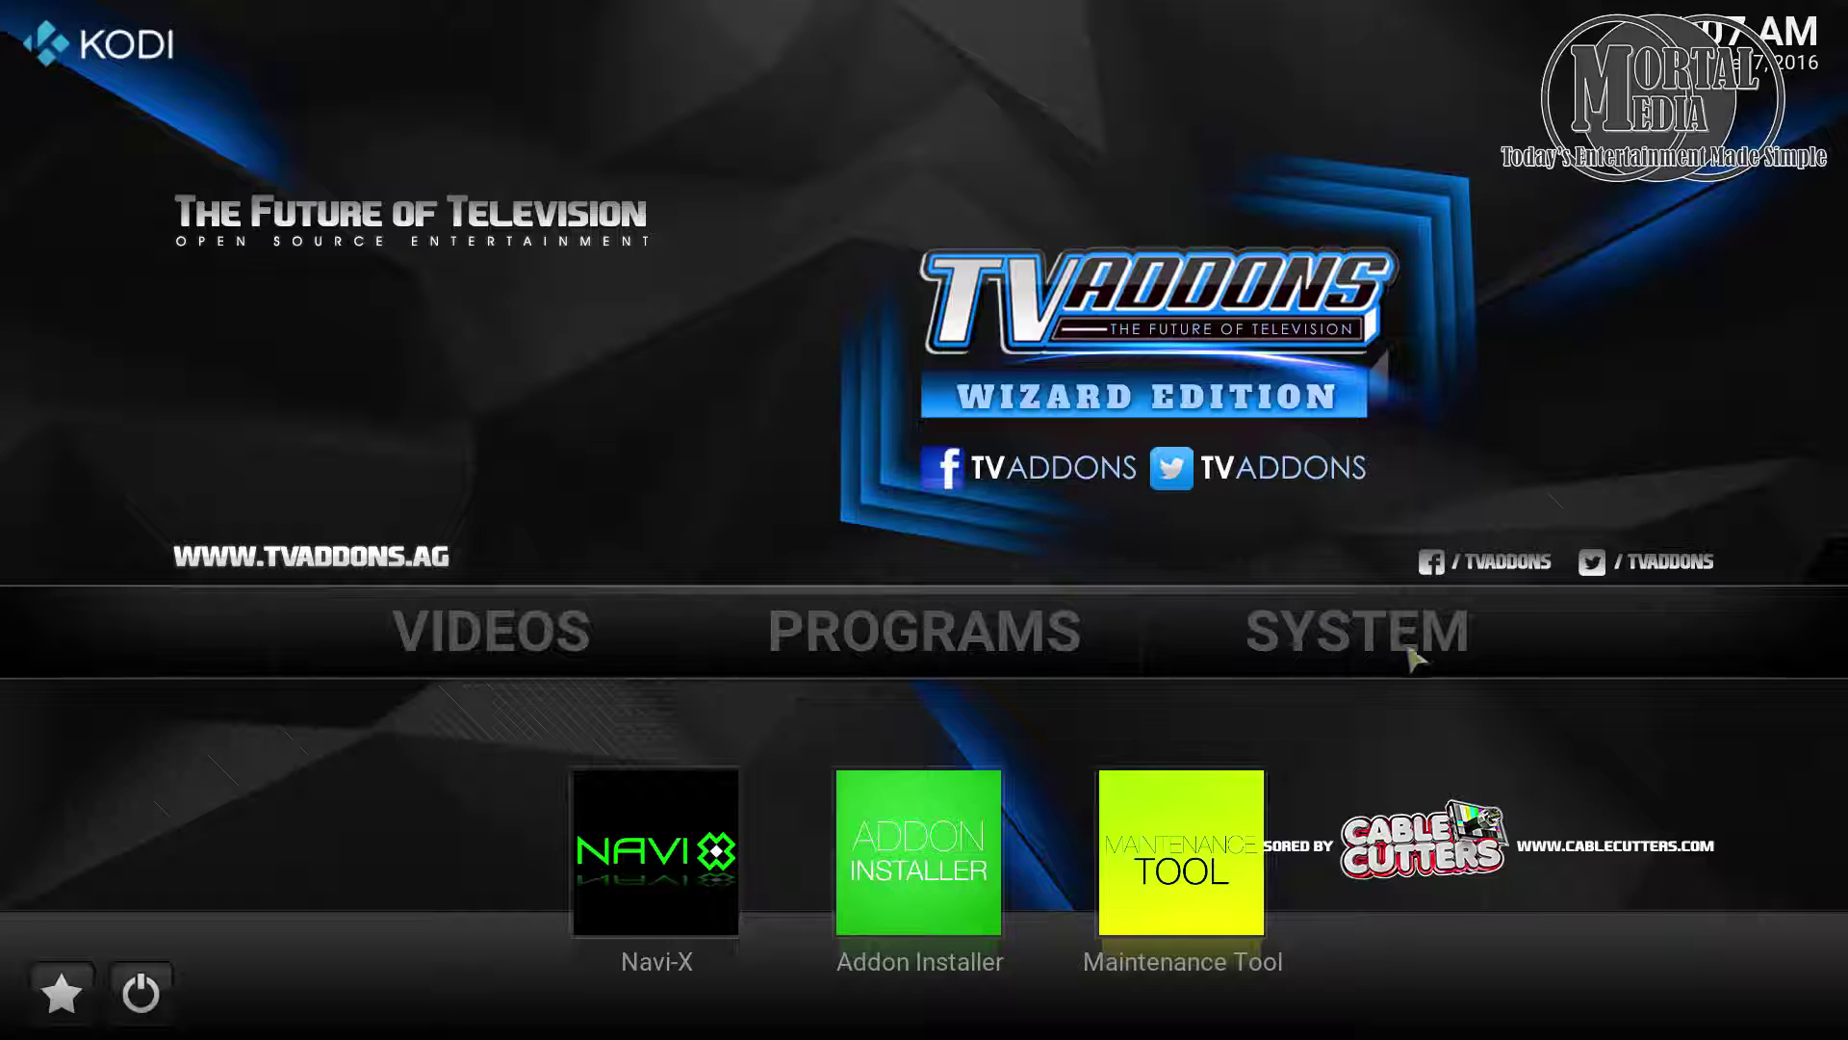
Enter the master lock code to reach the Profiles settings showing Master user
{"action": "mouse_move", "coordinate": [1411, 659]}
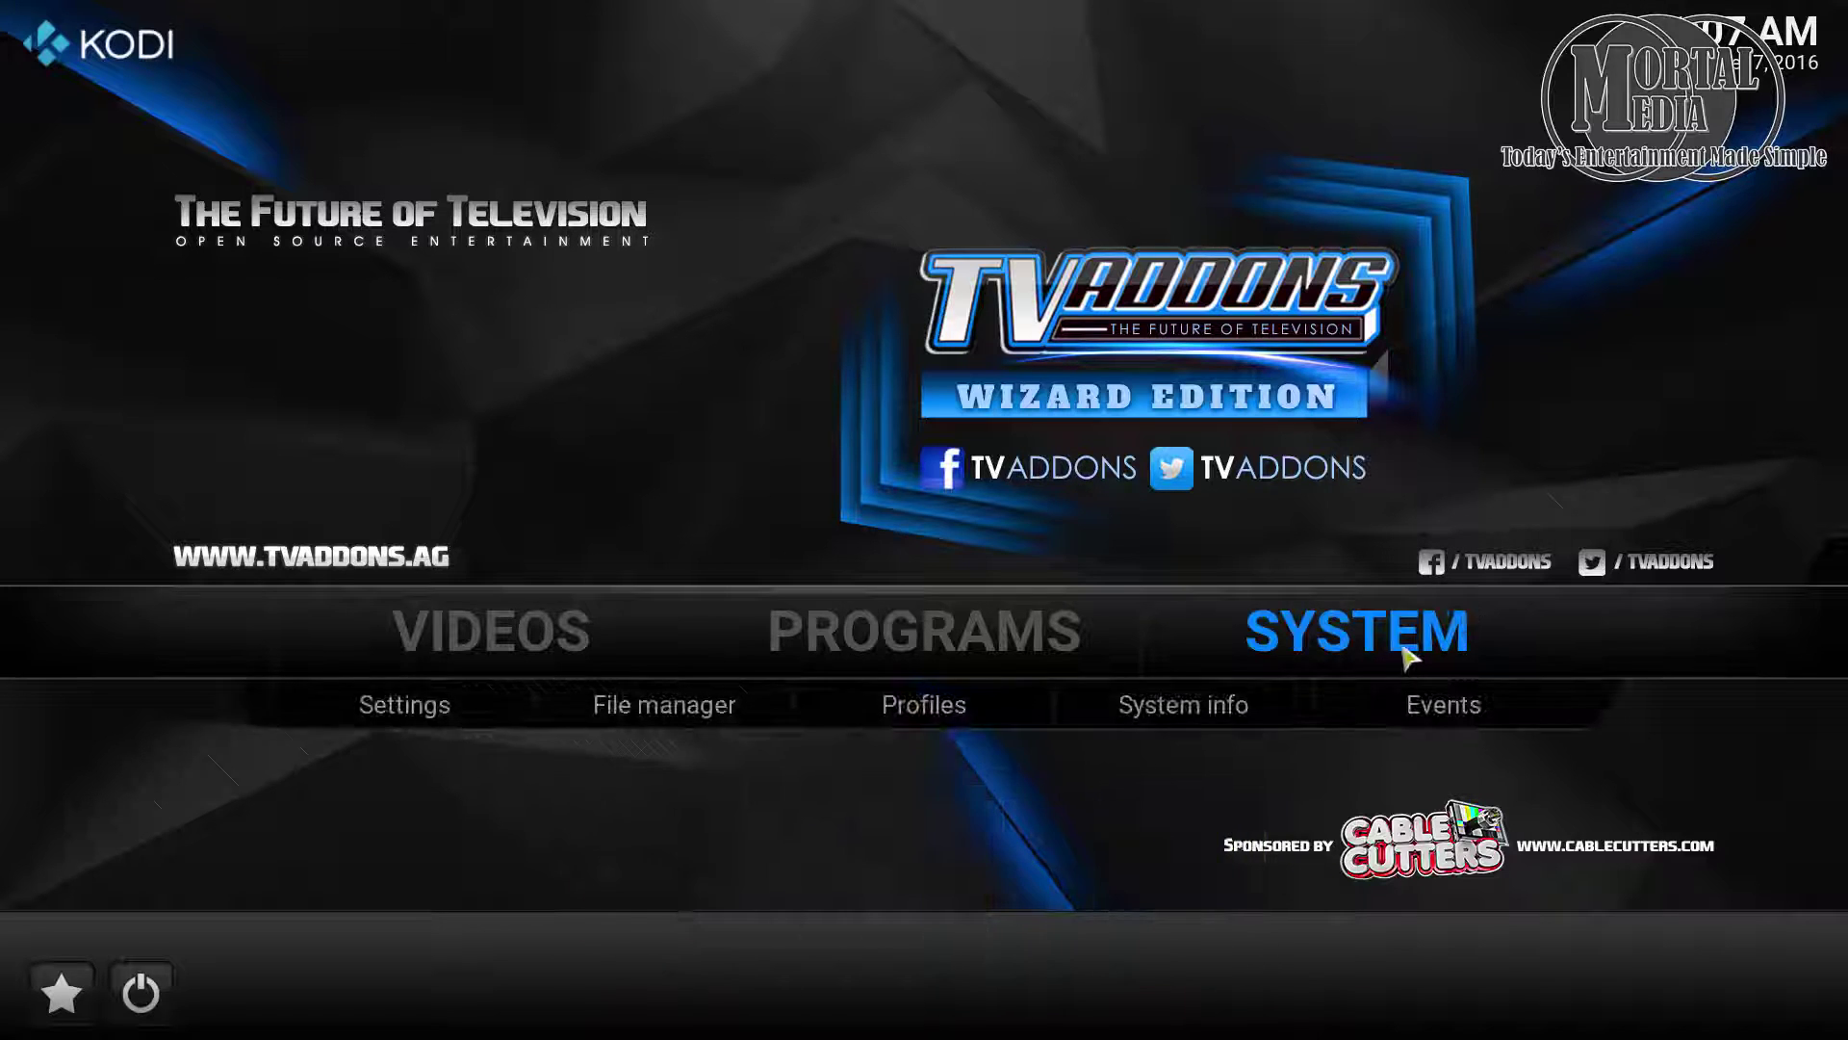
{"action": "left_click", "coordinate": [976, 714]}
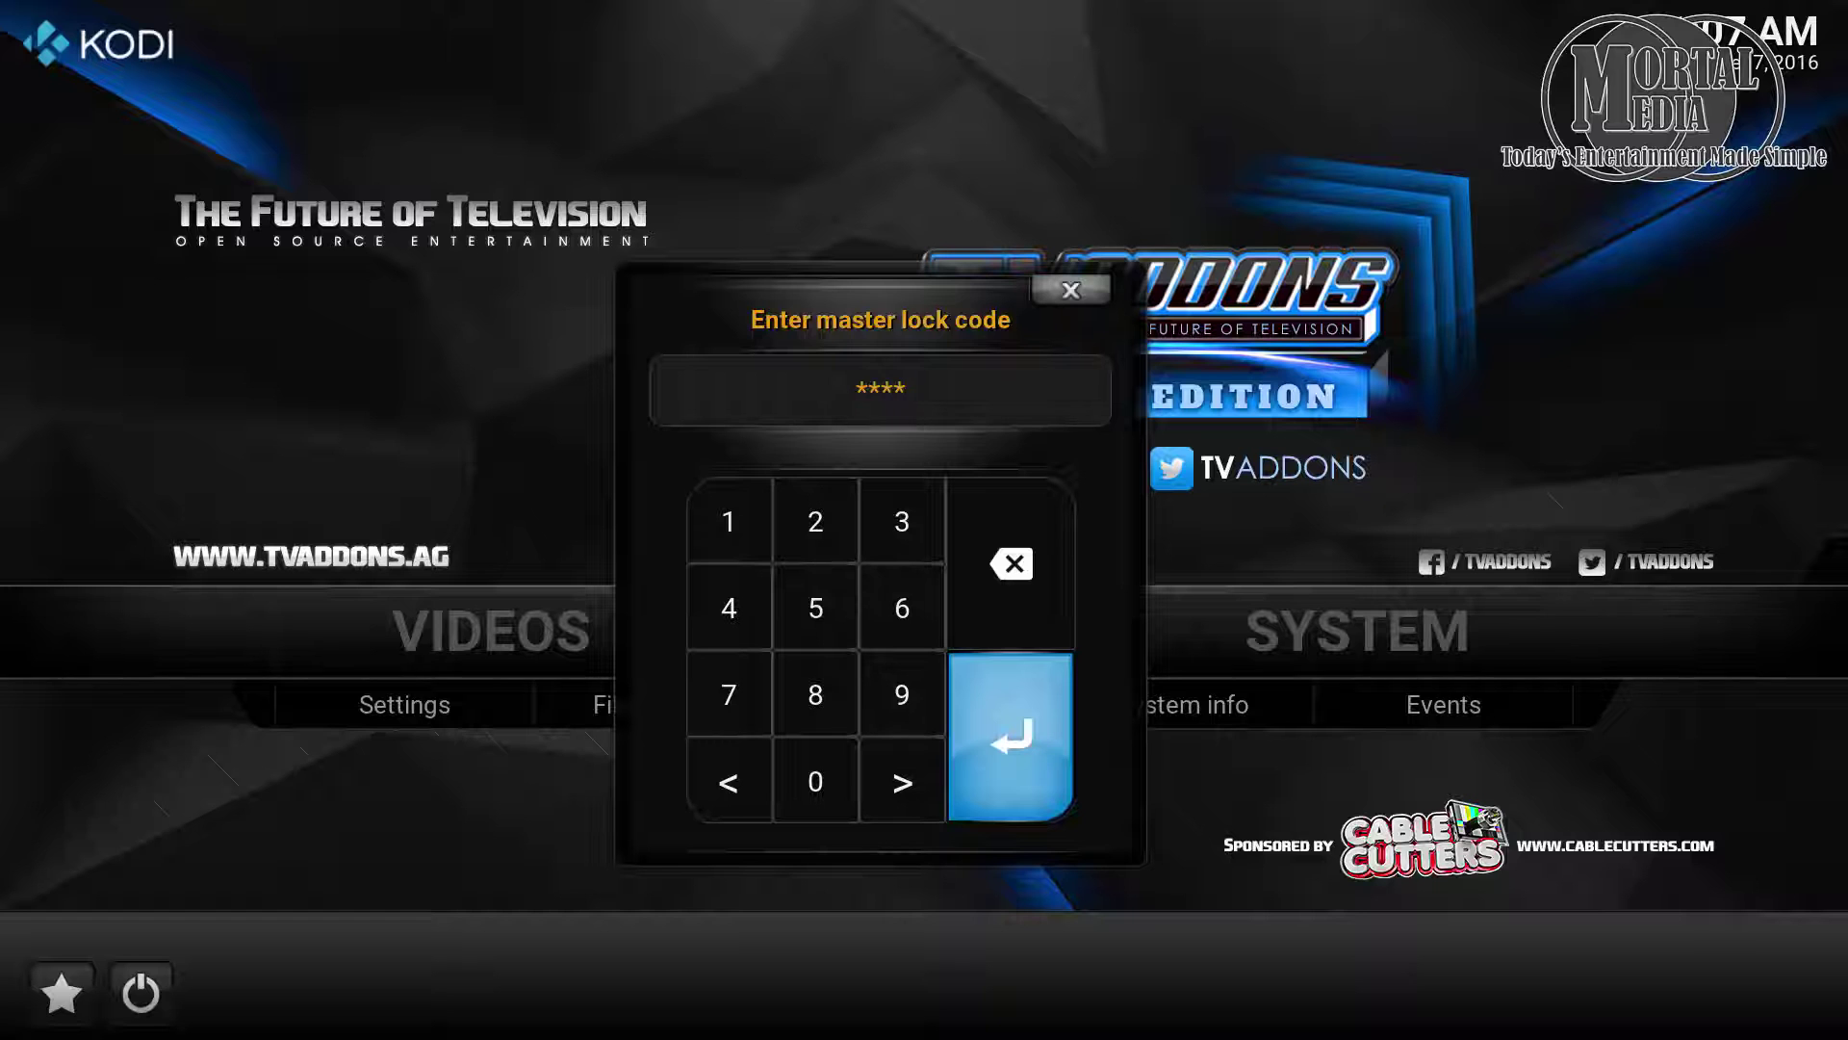
{"action": "left_click", "coordinate": [1010, 737]}
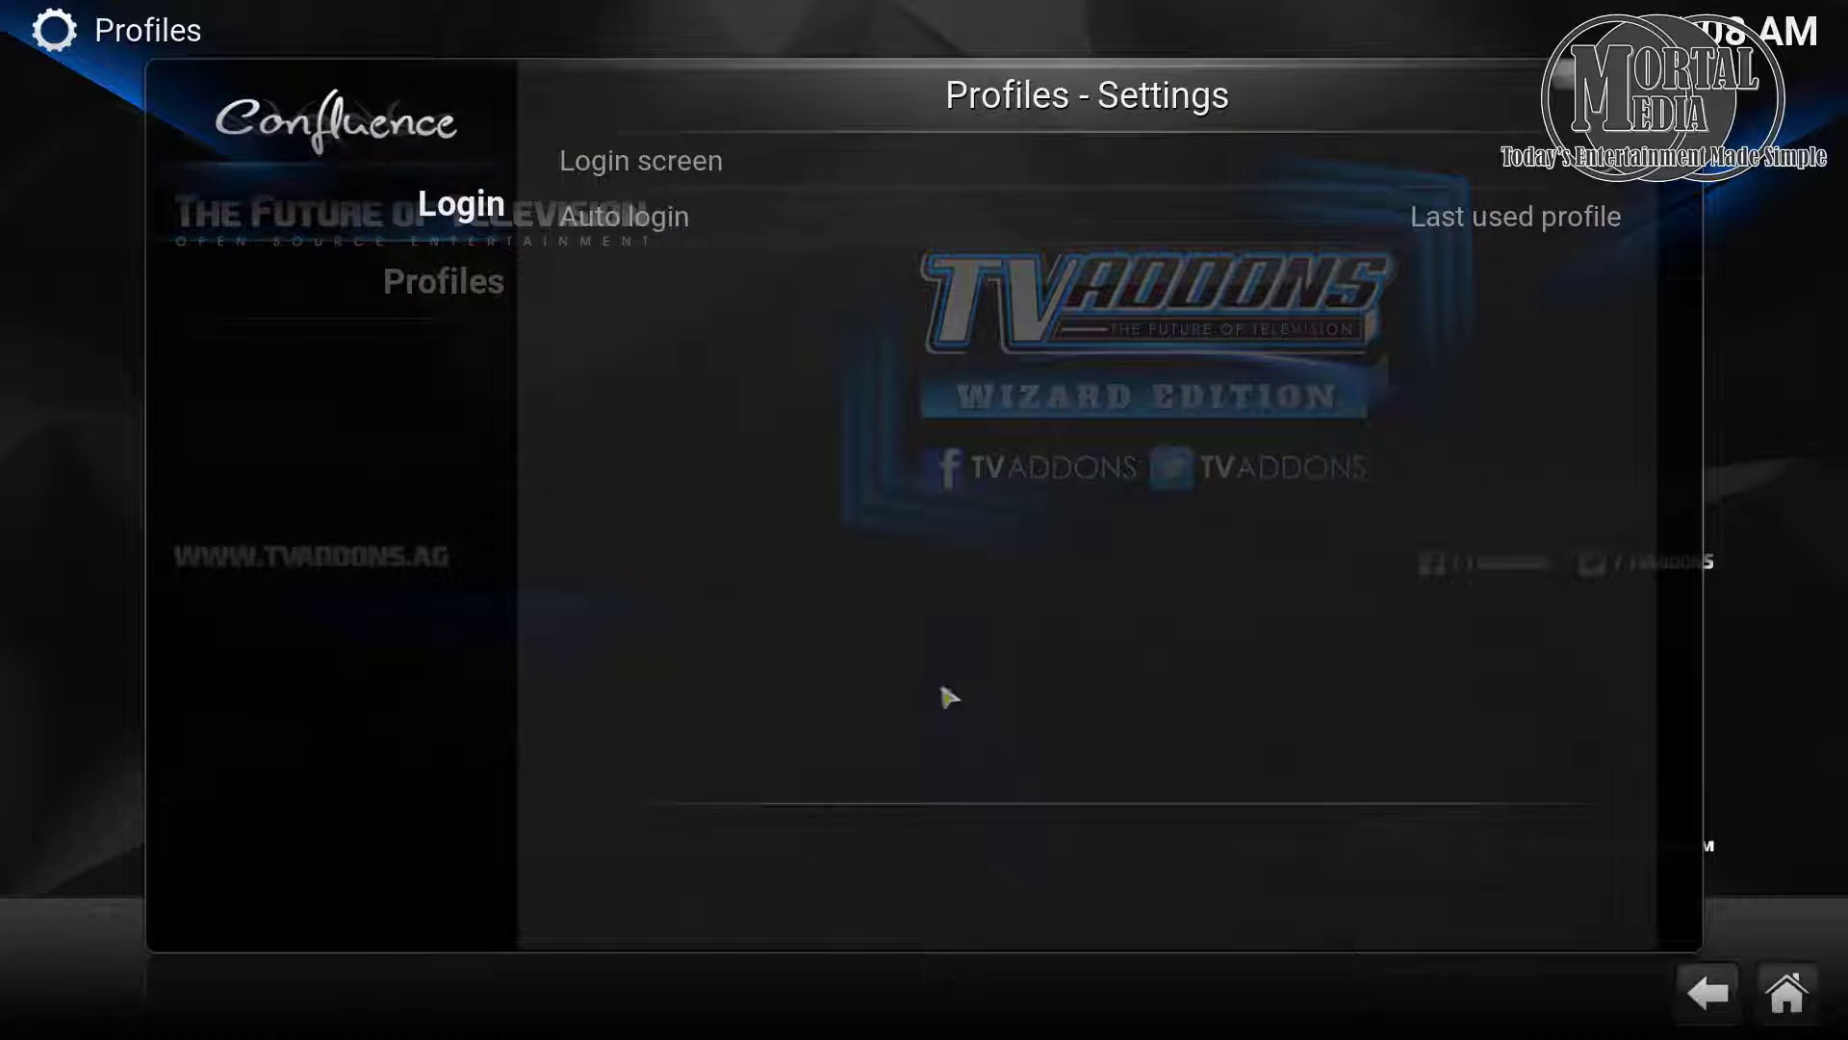
{"action": "mouse_move", "coordinate": [419, 287]}
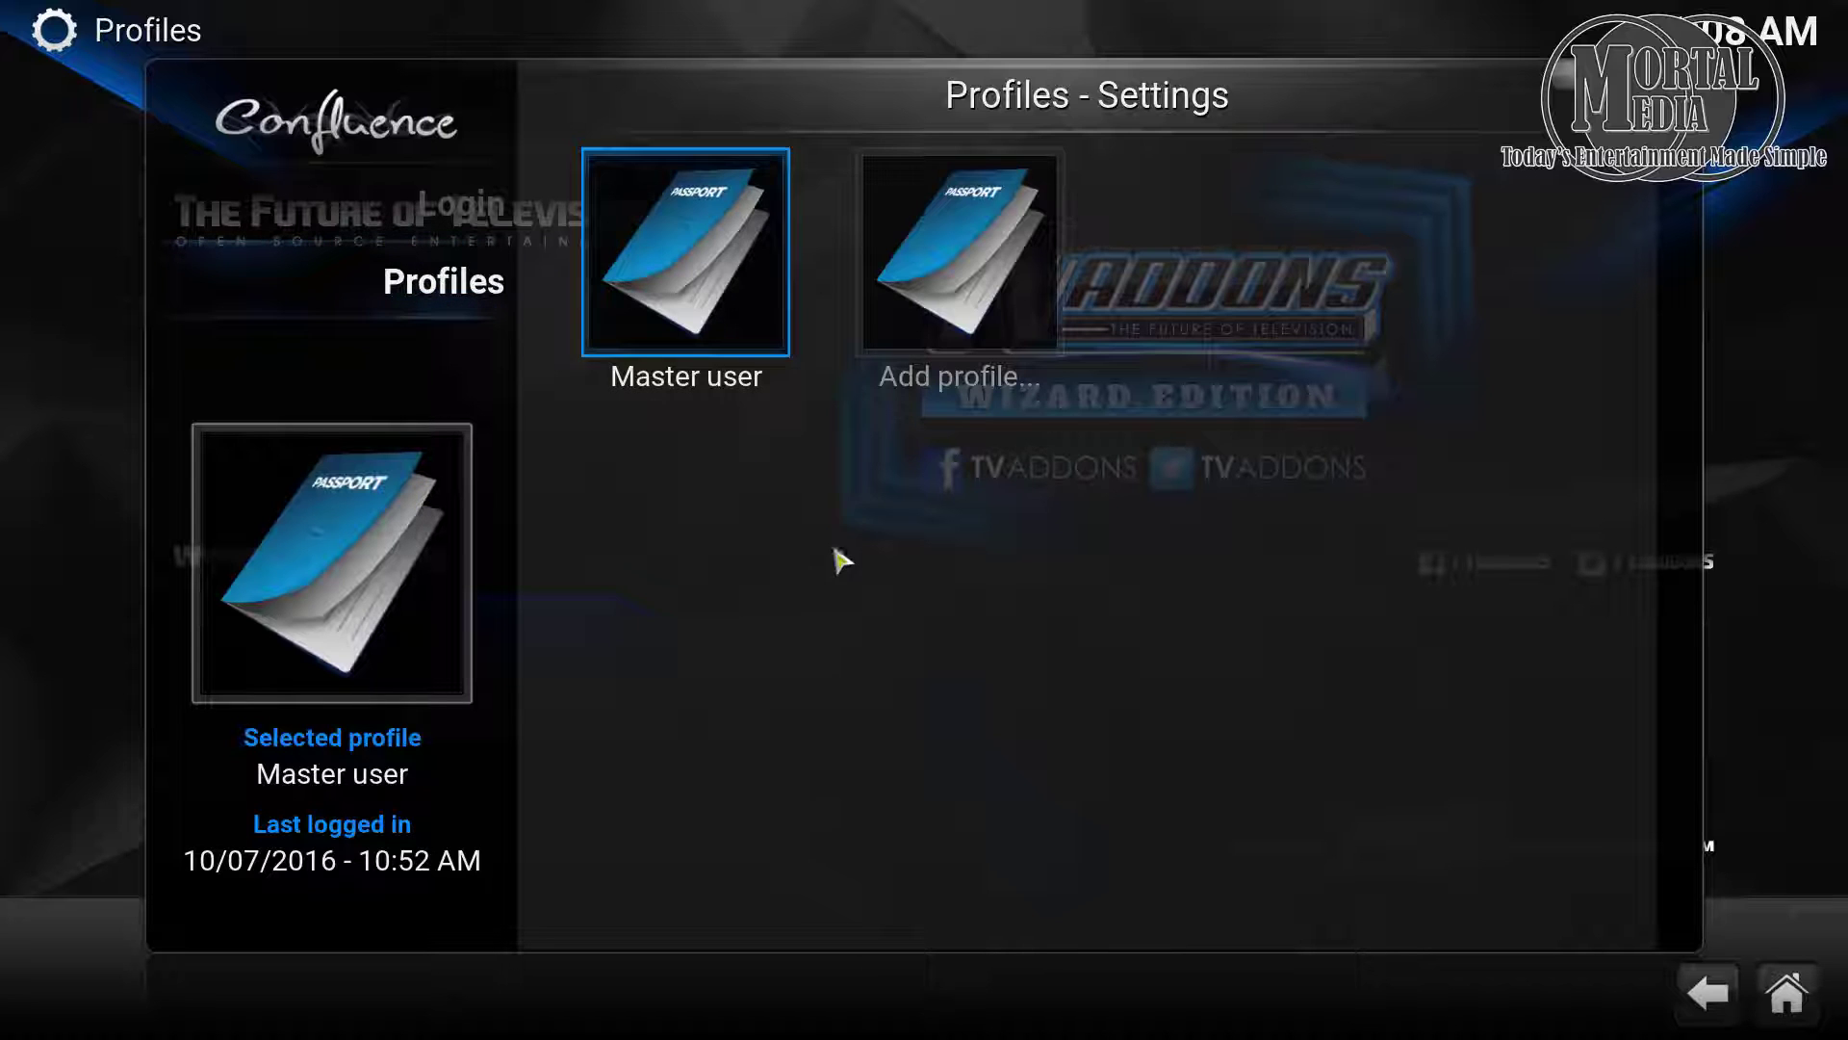
Add a new profile named 'Kids' and bring up its folder browser
{"action": "left_click", "coordinate": [969, 280]}
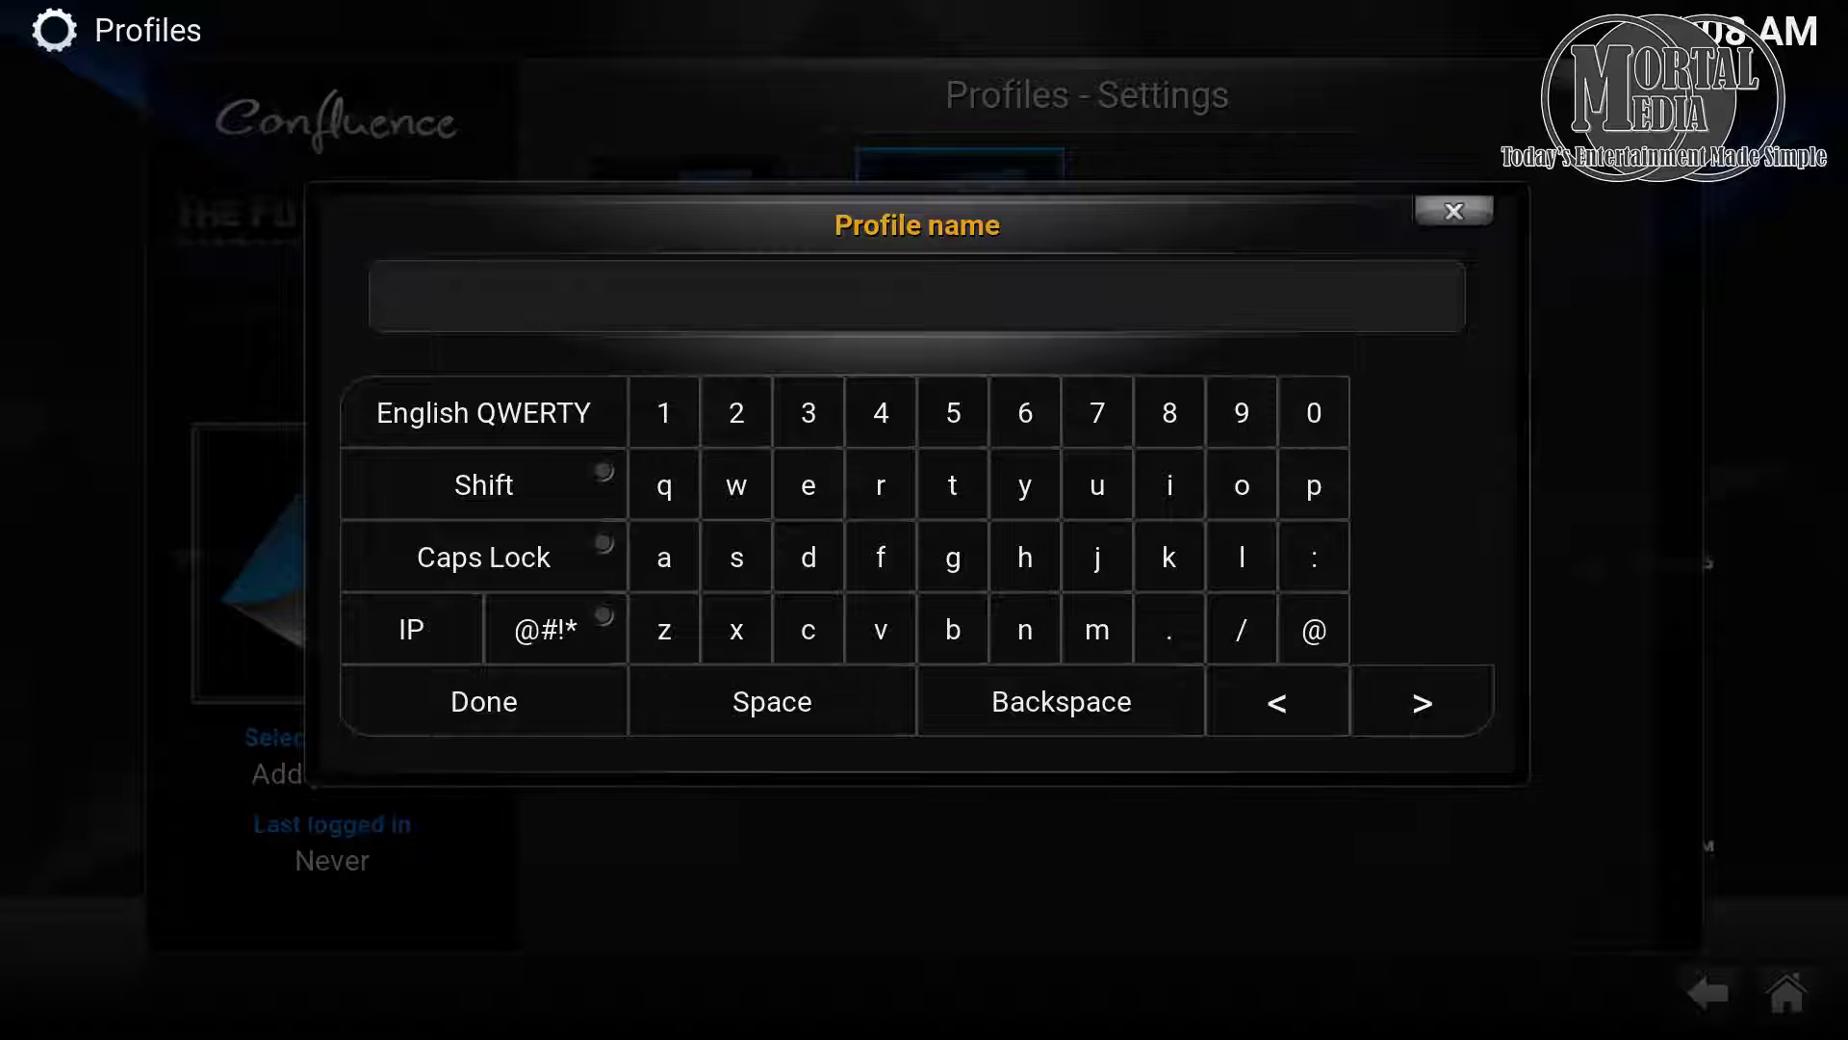
{"action": "type", "text": "Kids"}
{"action": "left_click", "coordinate": [548, 691]}
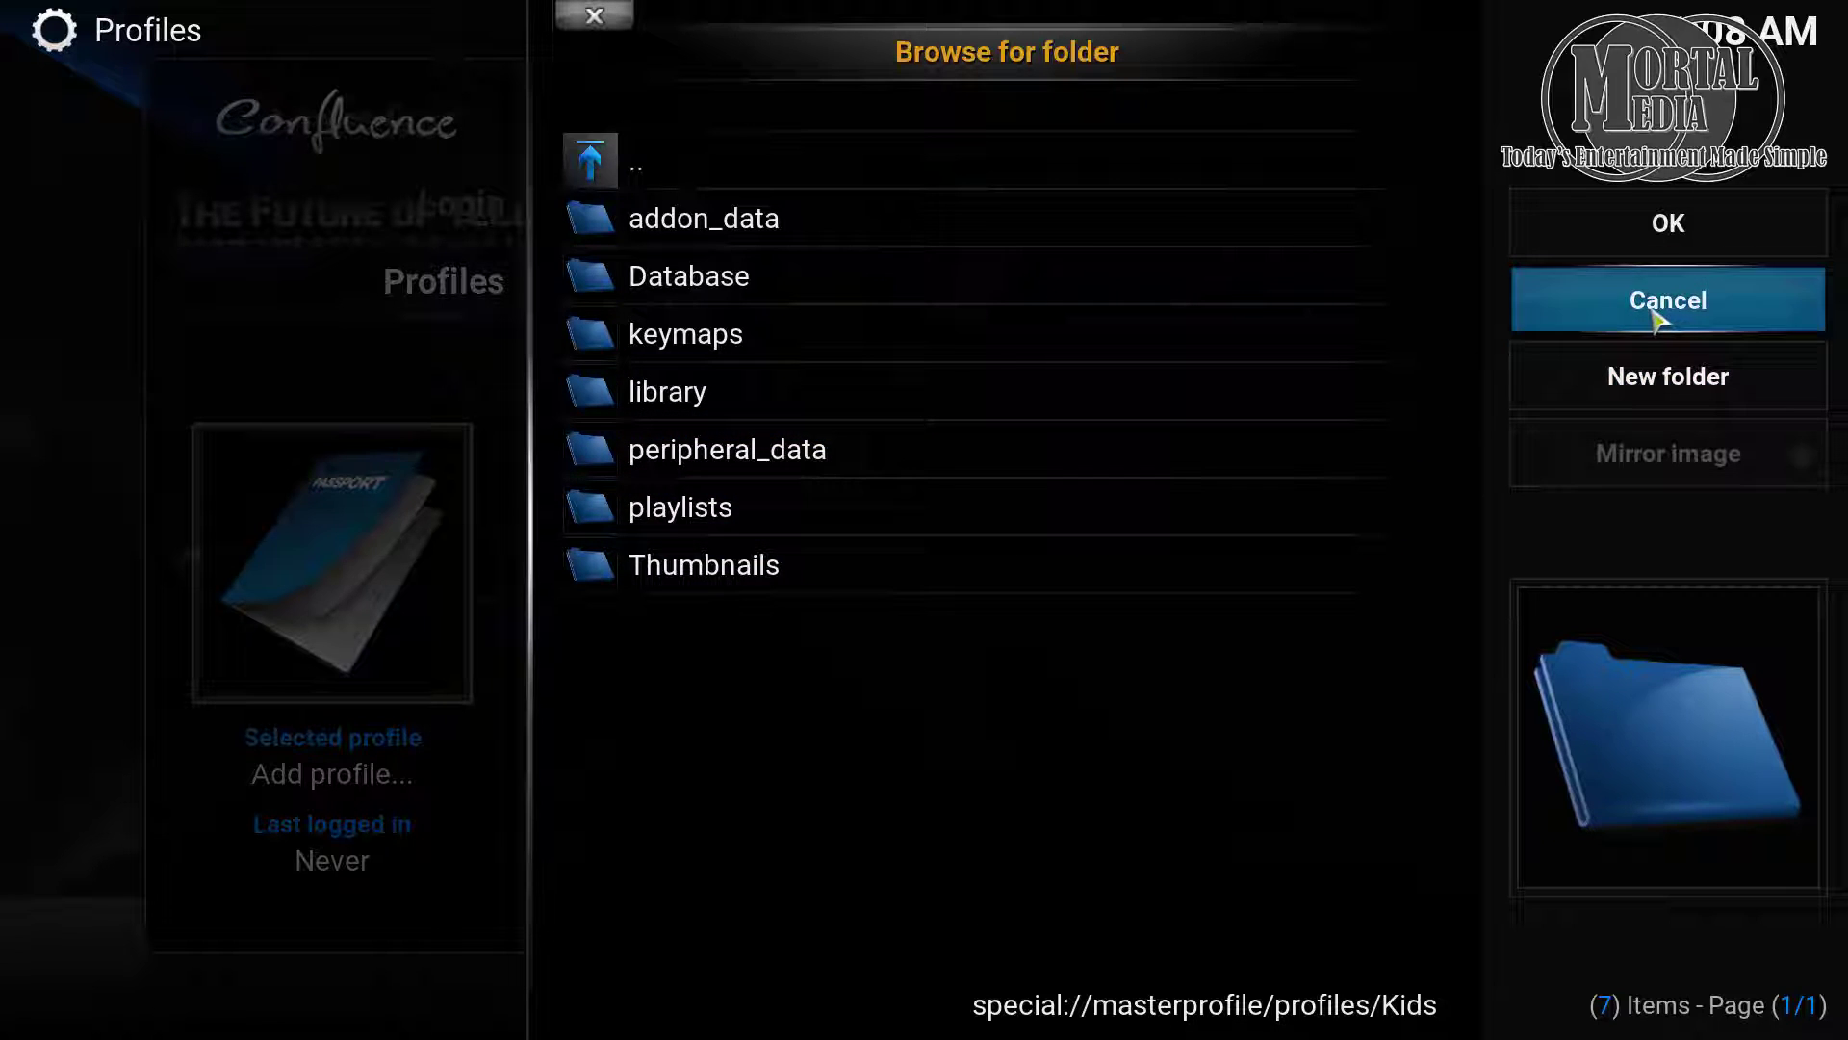
Create a 'Kids' subfolder and set it as the Kids profile's directory
{"action": "left_click", "coordinate": [1670, 383]}
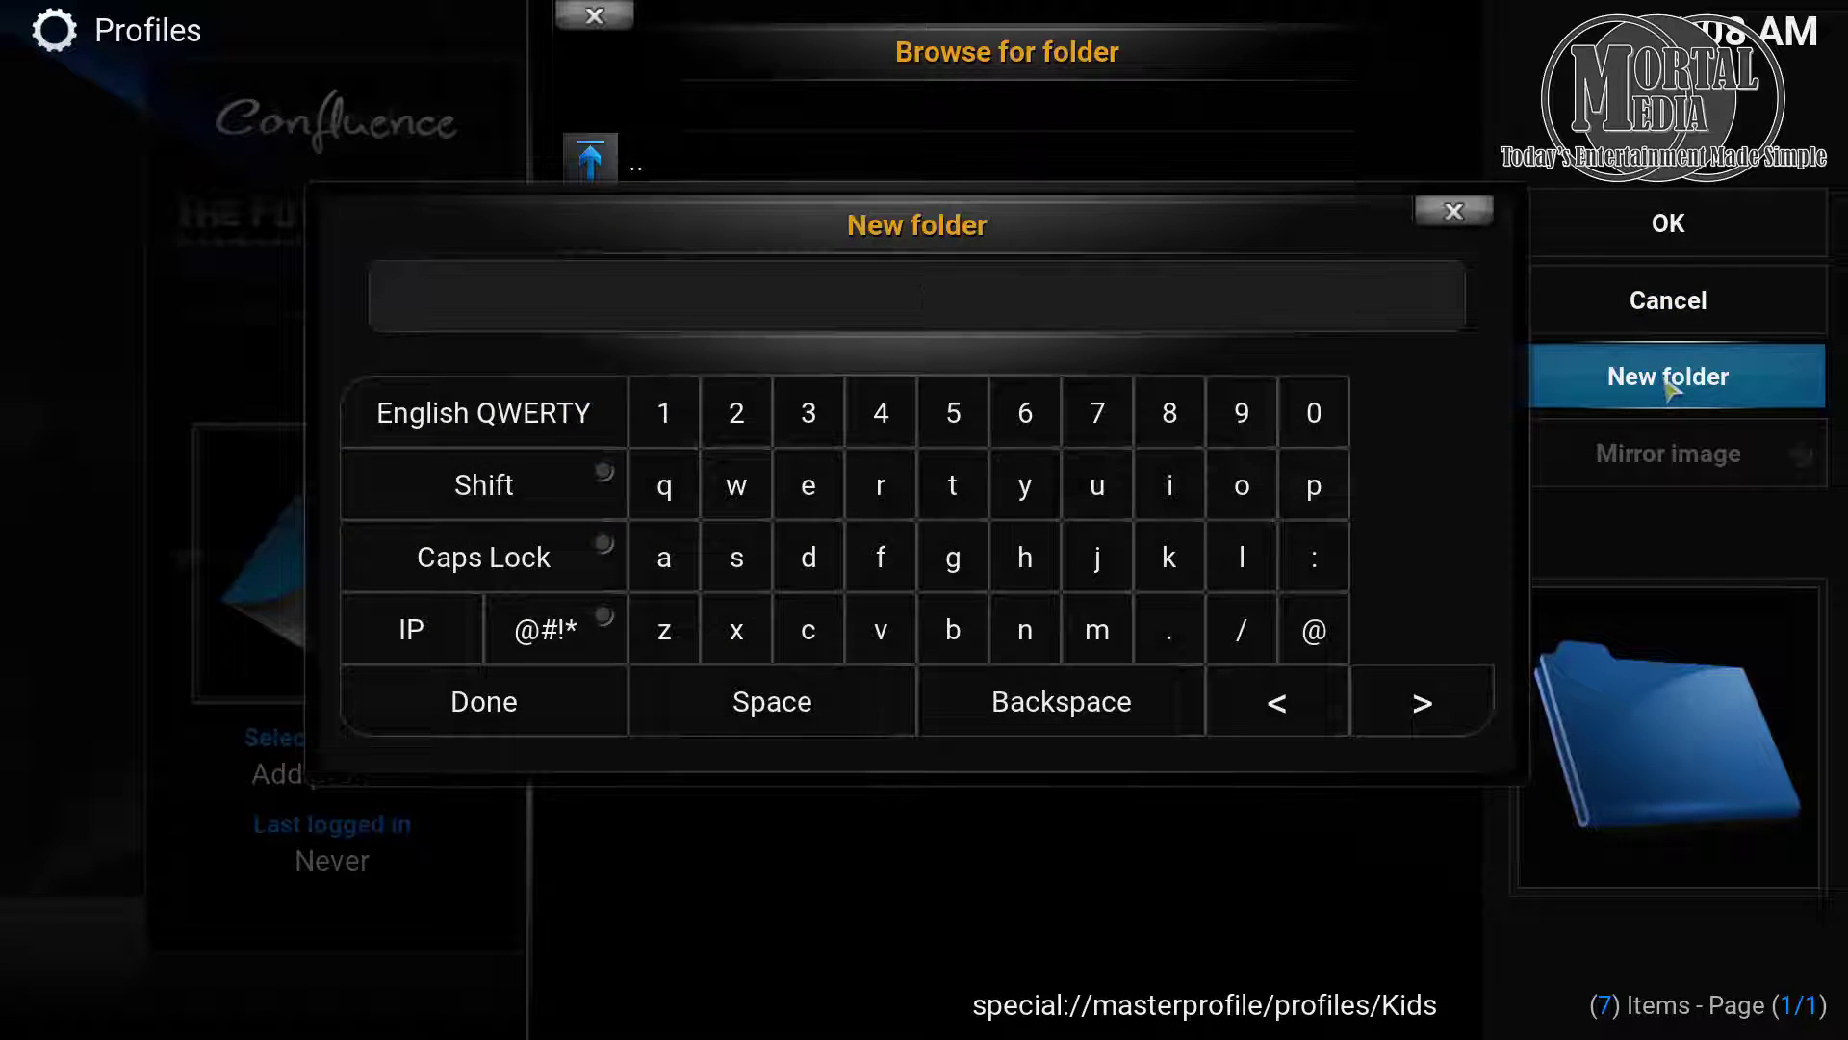
{"action": "type", "text": "Kids"}
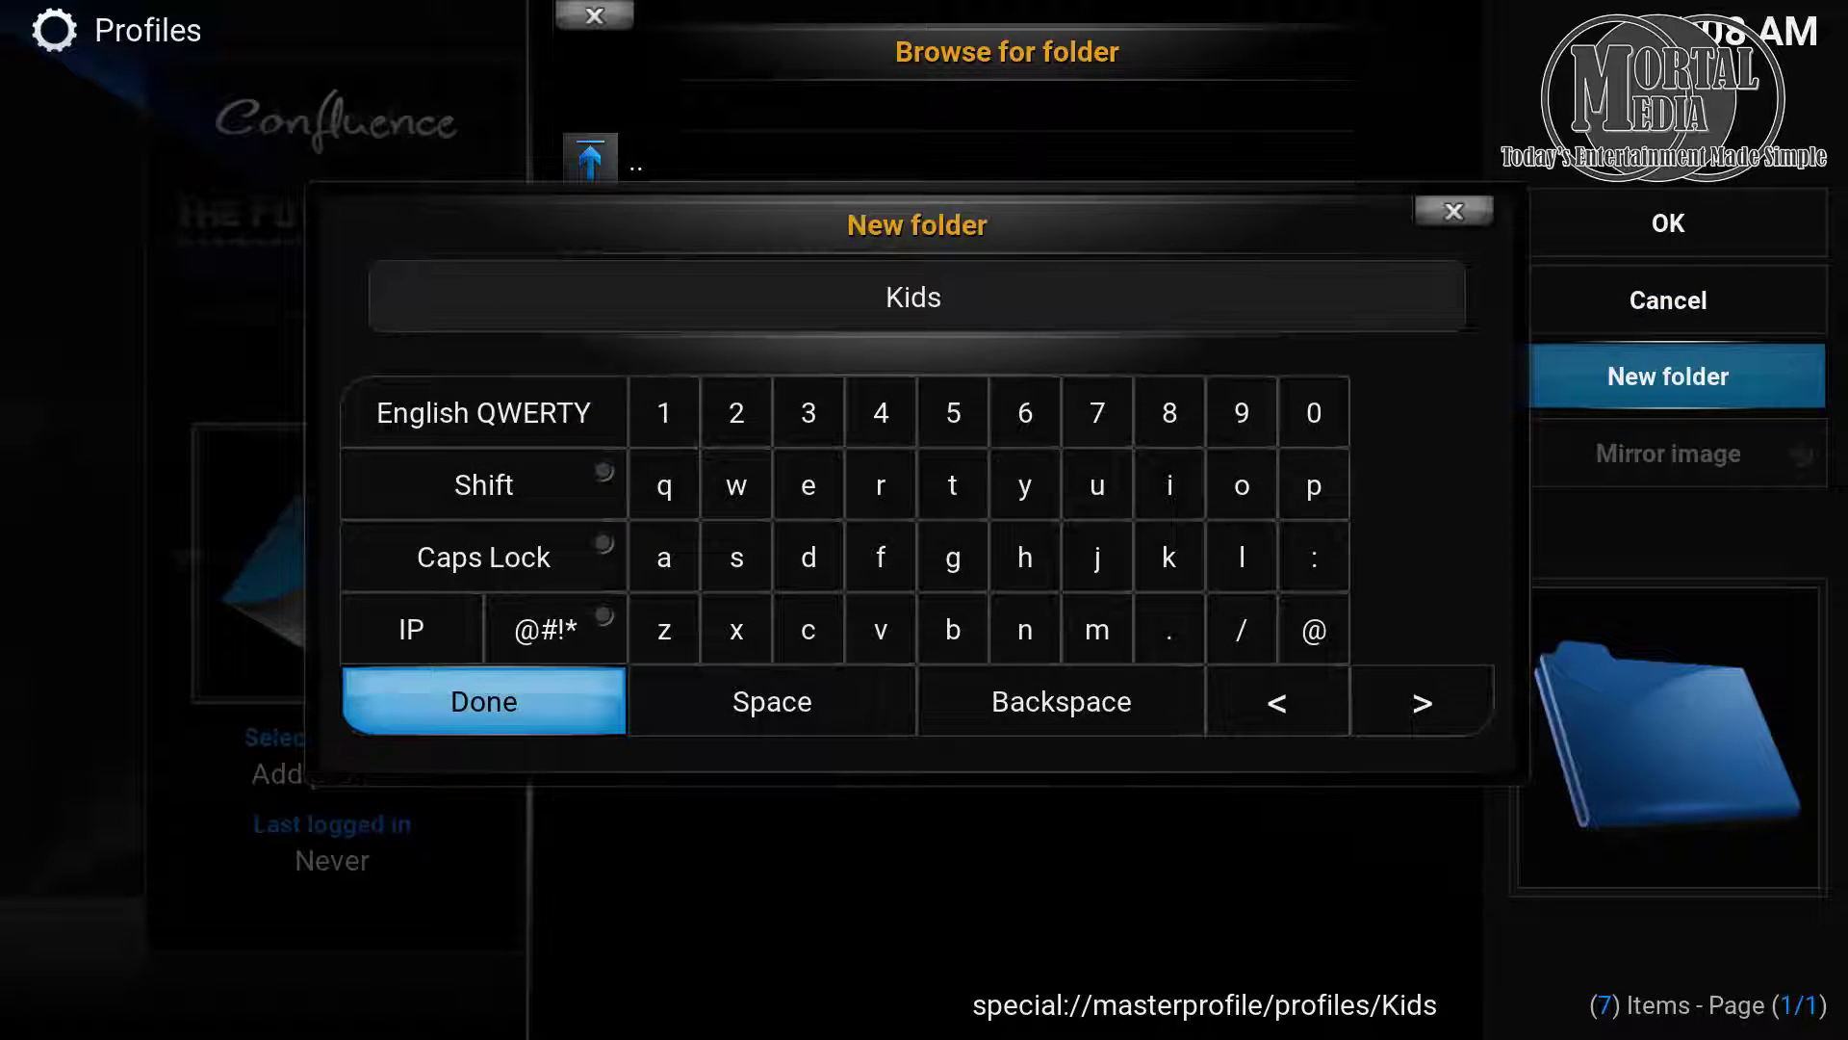
{"action": "left_click", "coordinate": [548, 710]}
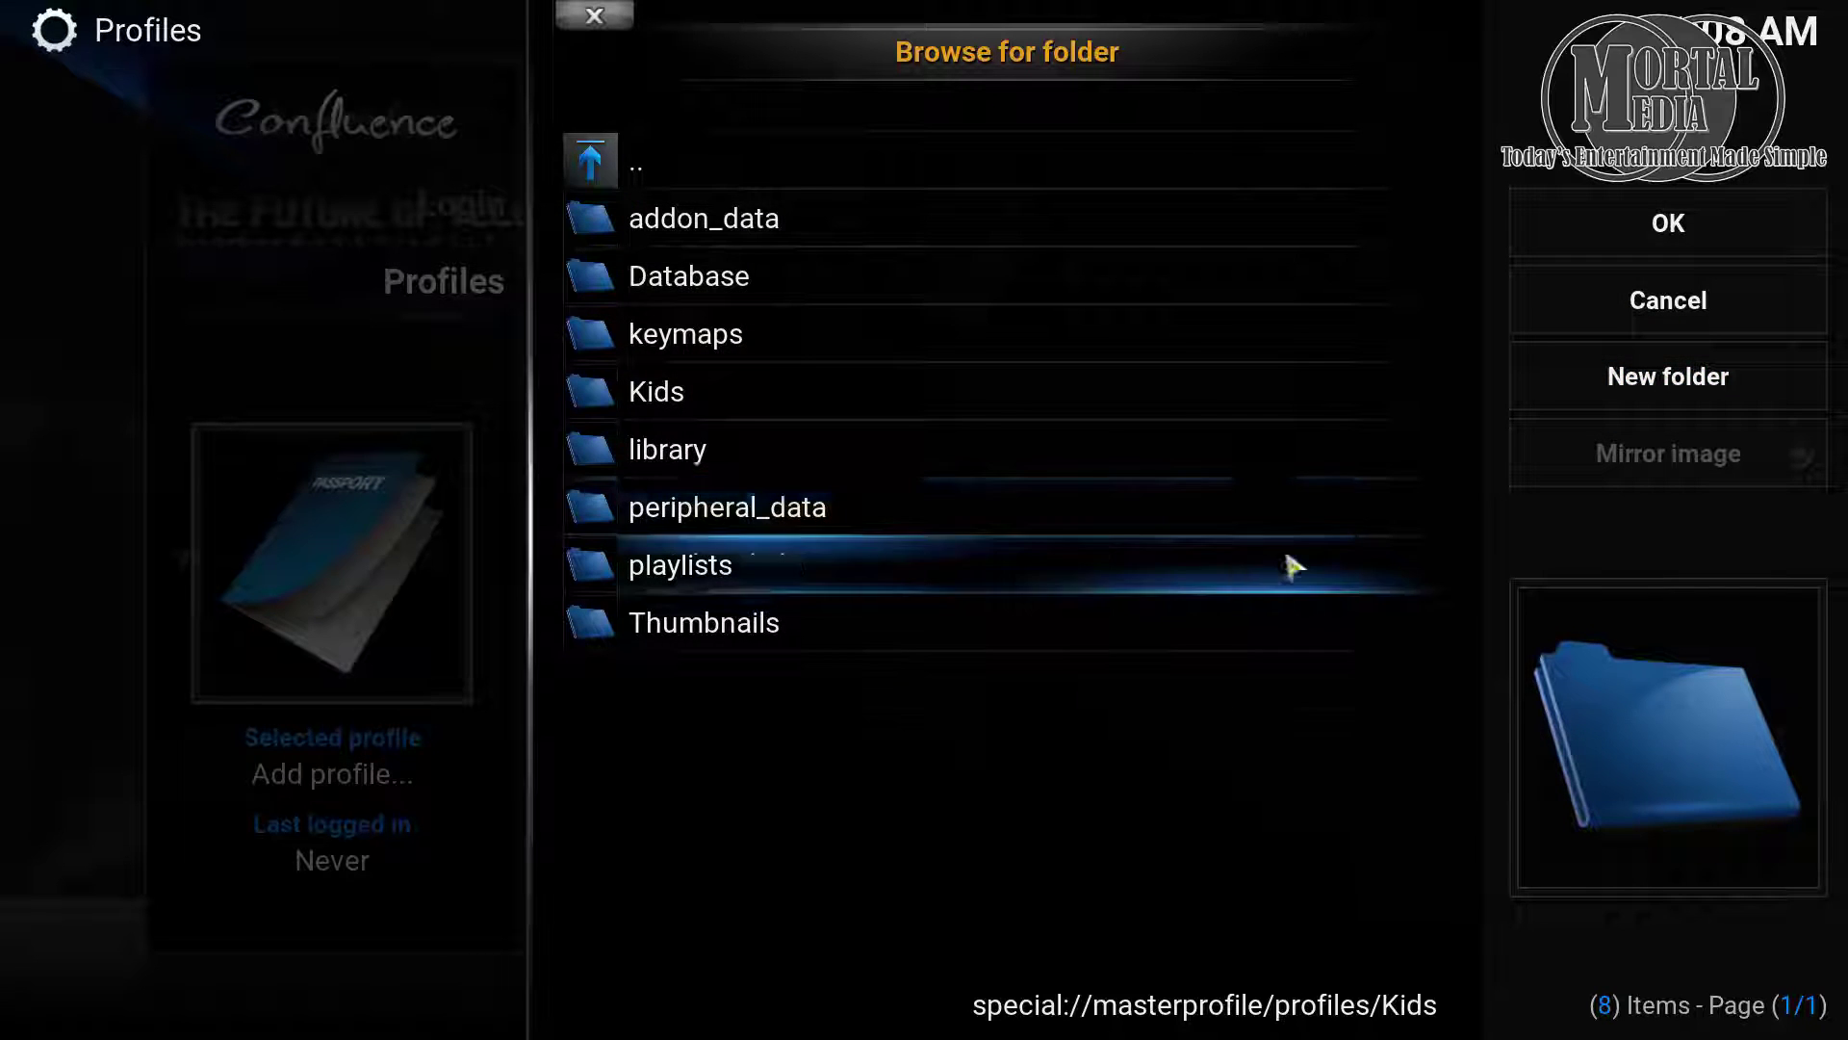
{"action": "left_click", "coordinate": [764, 414]}
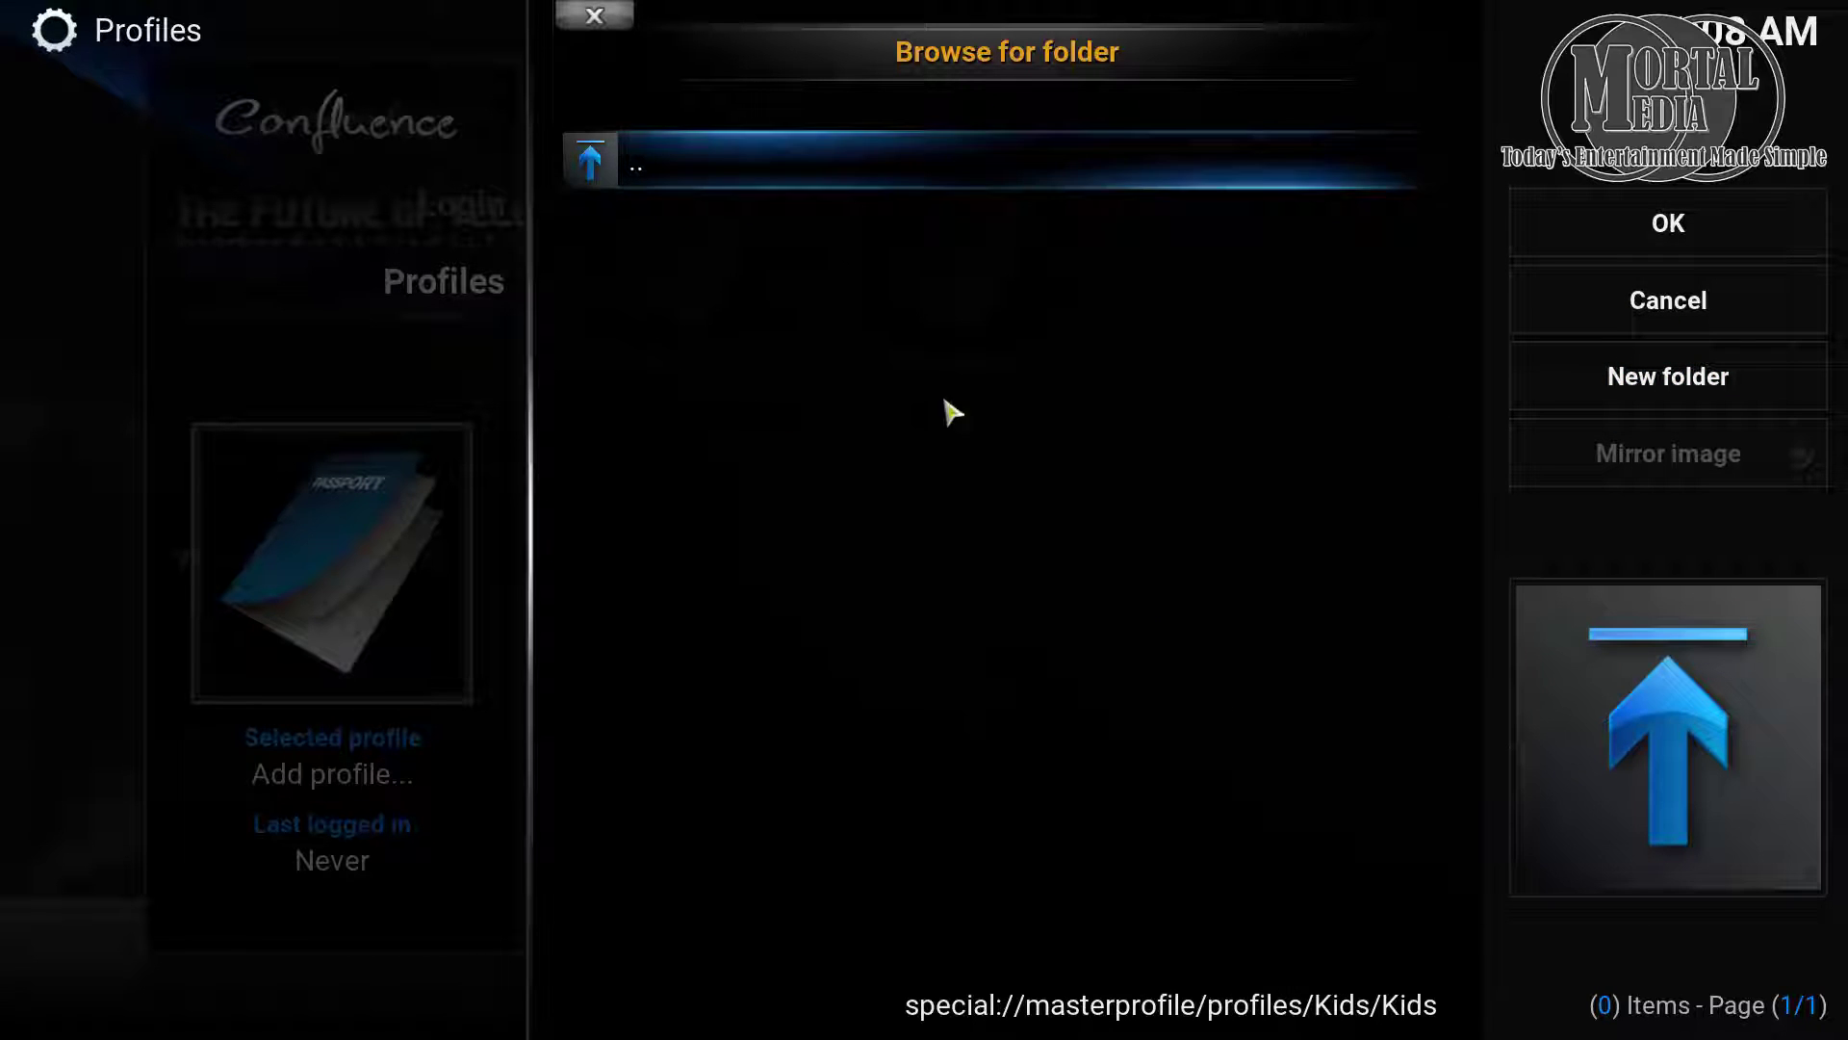
{"action": "left_click", "coordinate": [1624, 246]}
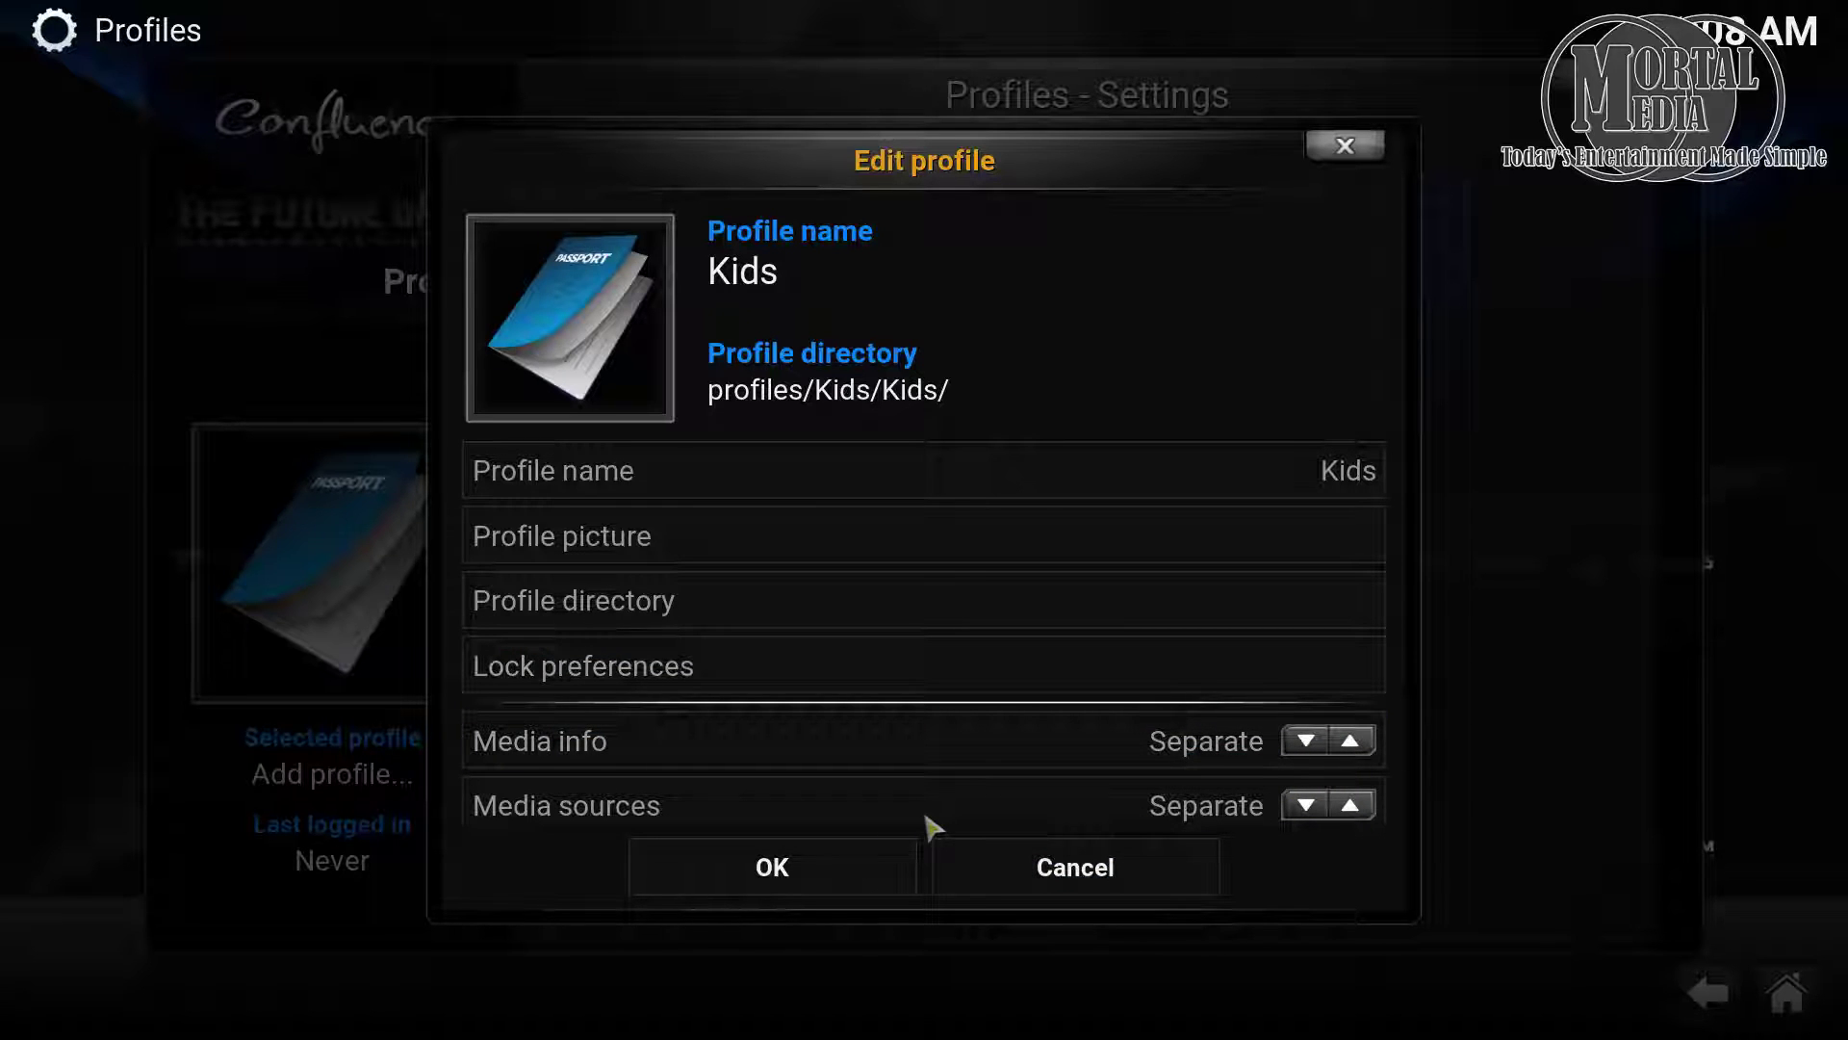
Keep media info Separate, accept the Kids profile, and start fresh settings and media sources
{"action": "left_click", "coordinate": [1351, 741]}
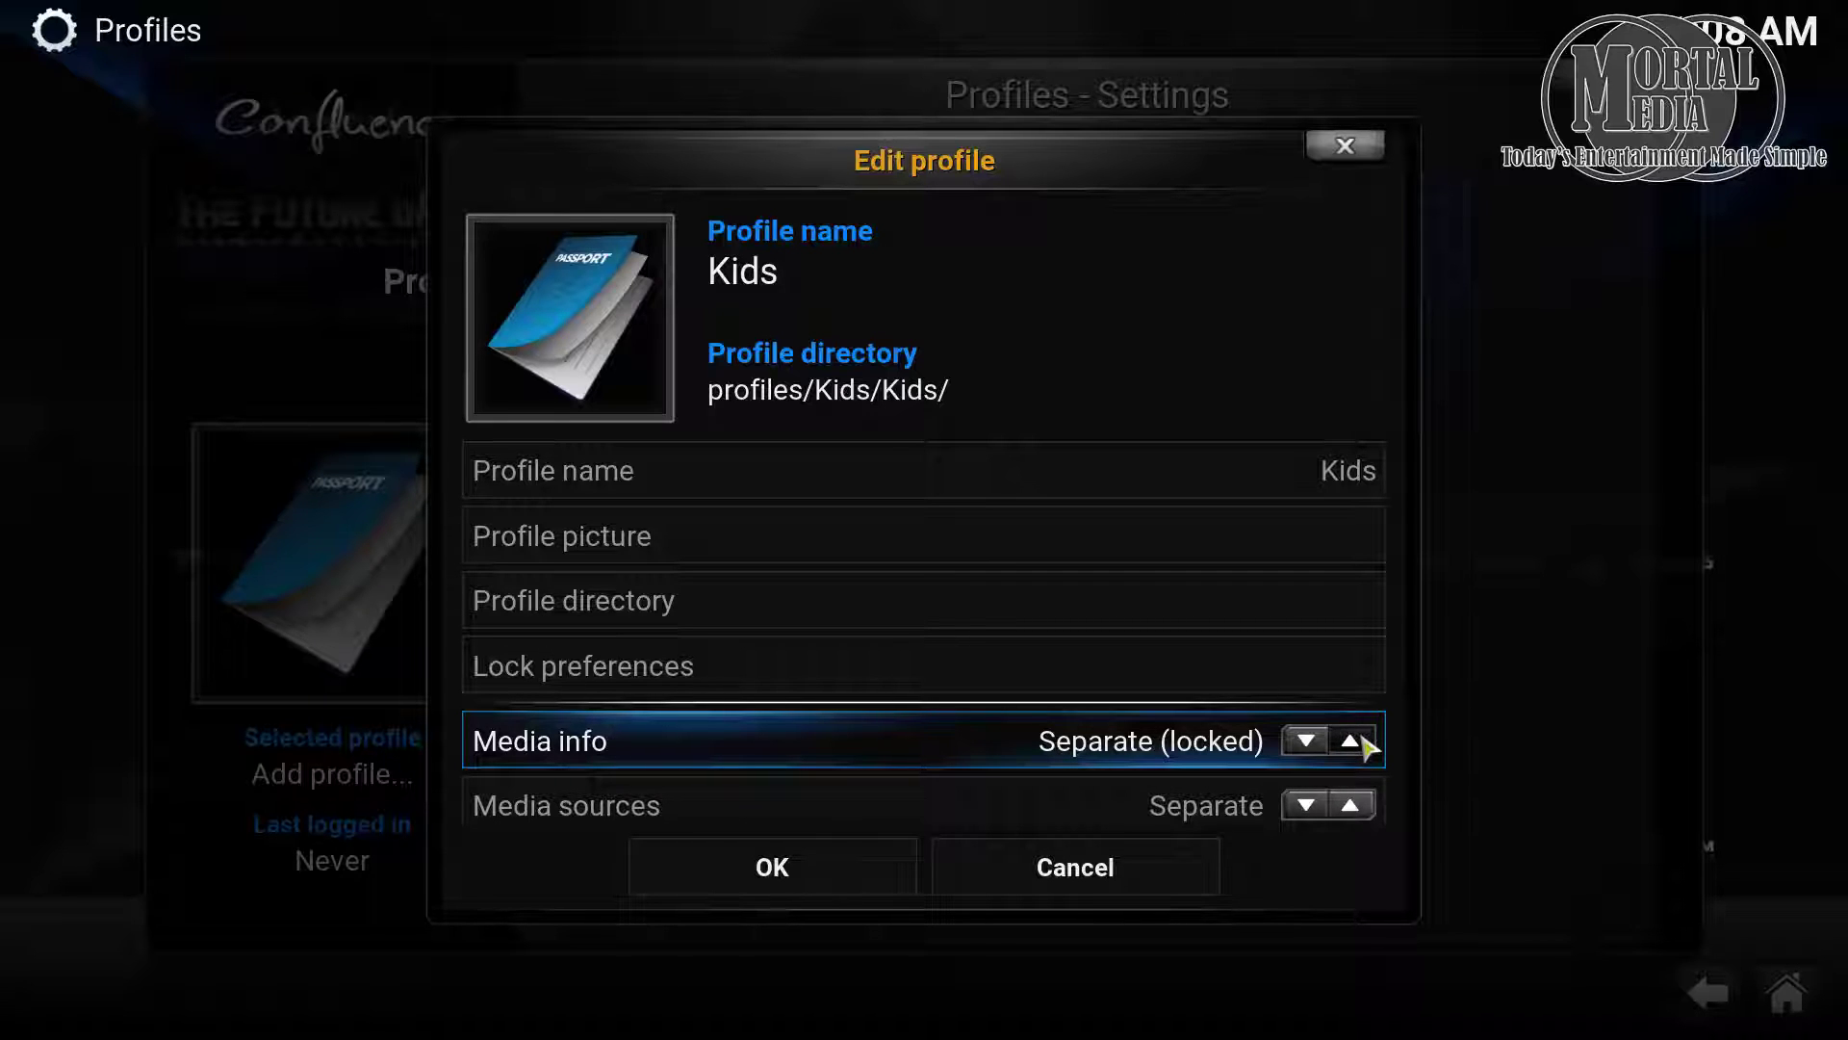
{"action": "left_click", "coordinate": [1351, 742]}
{"action": "left_click", "coordinate": [1350, 741]}
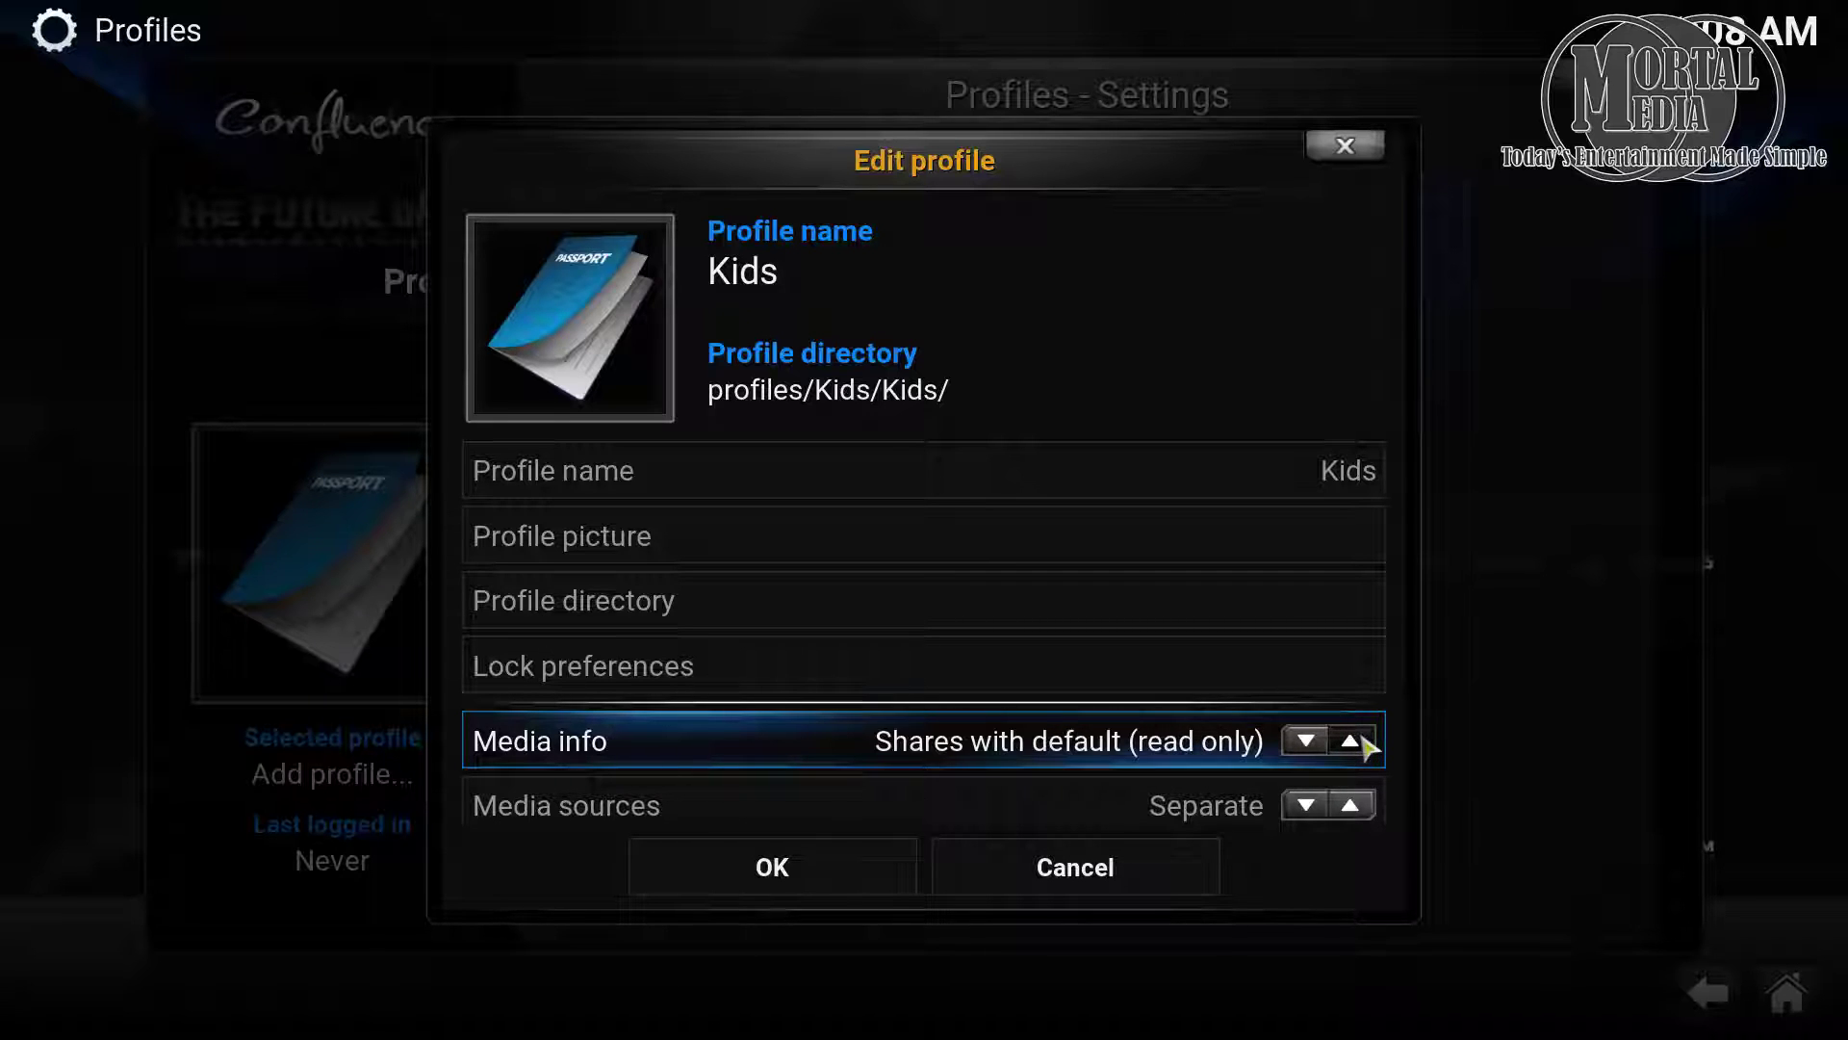
{"action": "left_click", "coordinate": [1350, 742]}
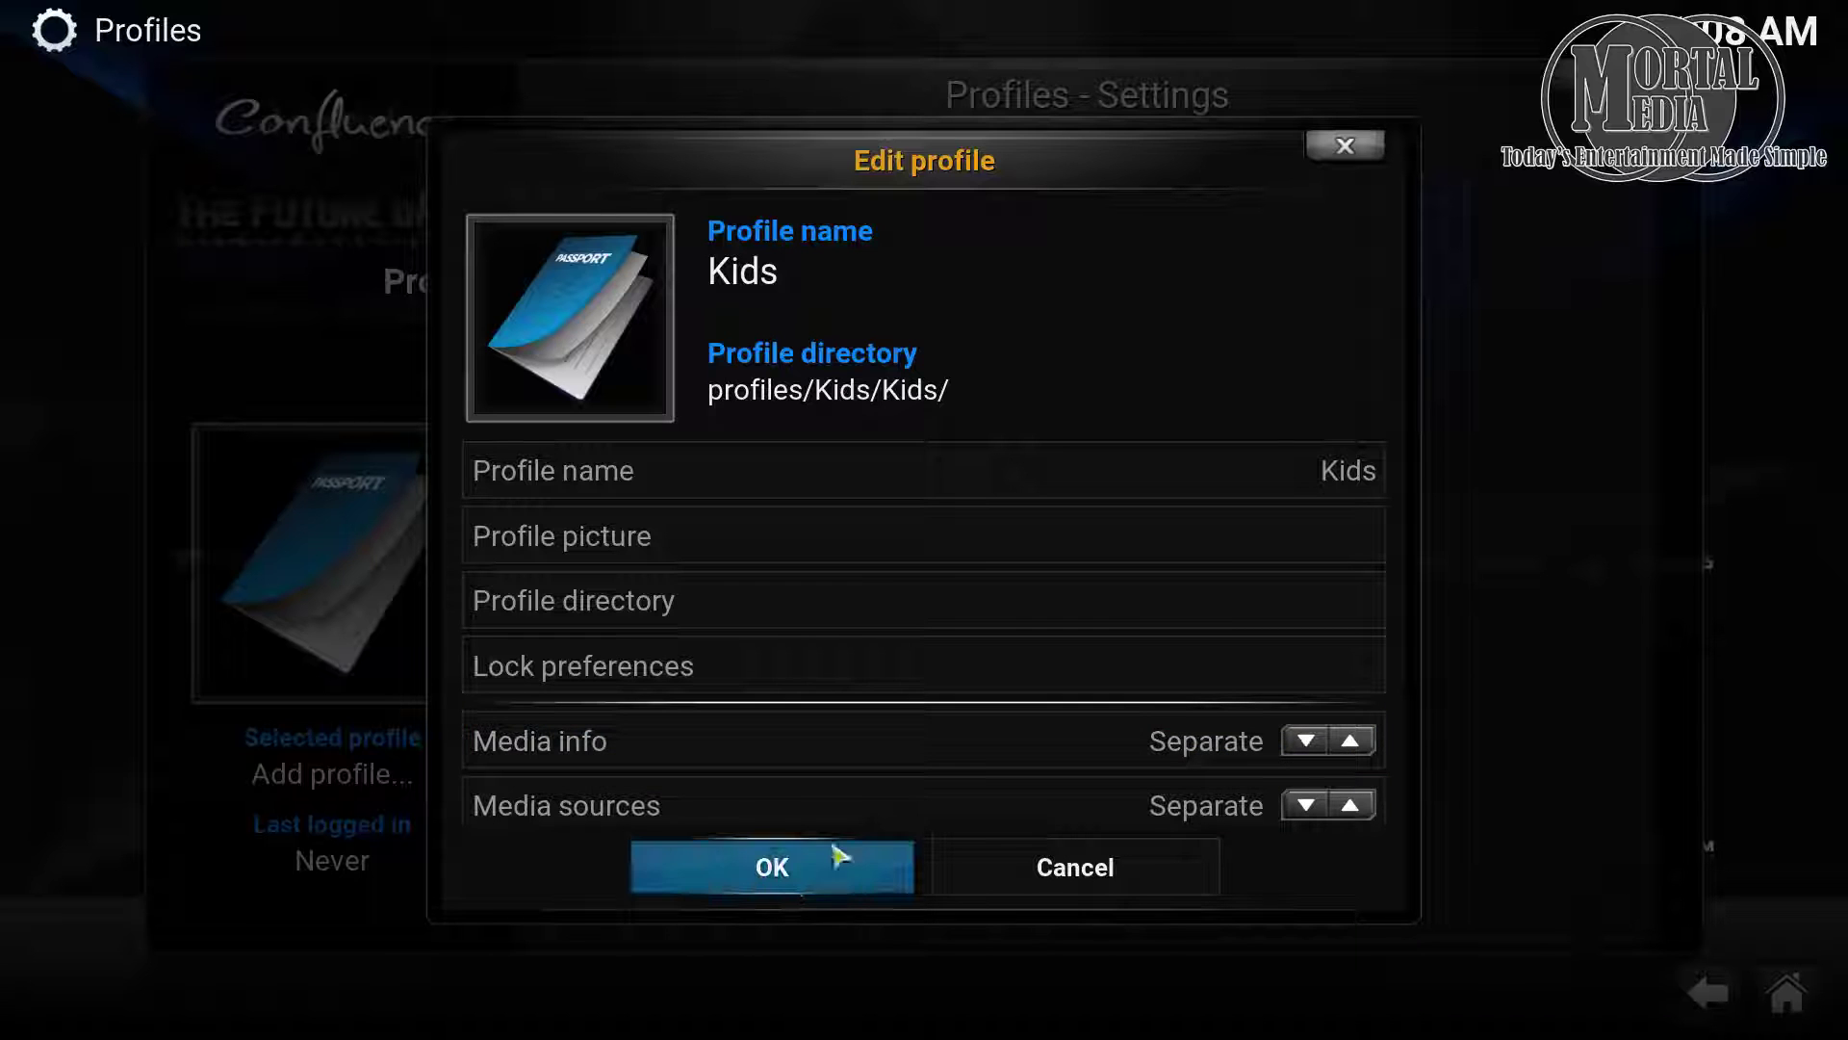
{"action": "left_click", "coordinate": [805, 879]}
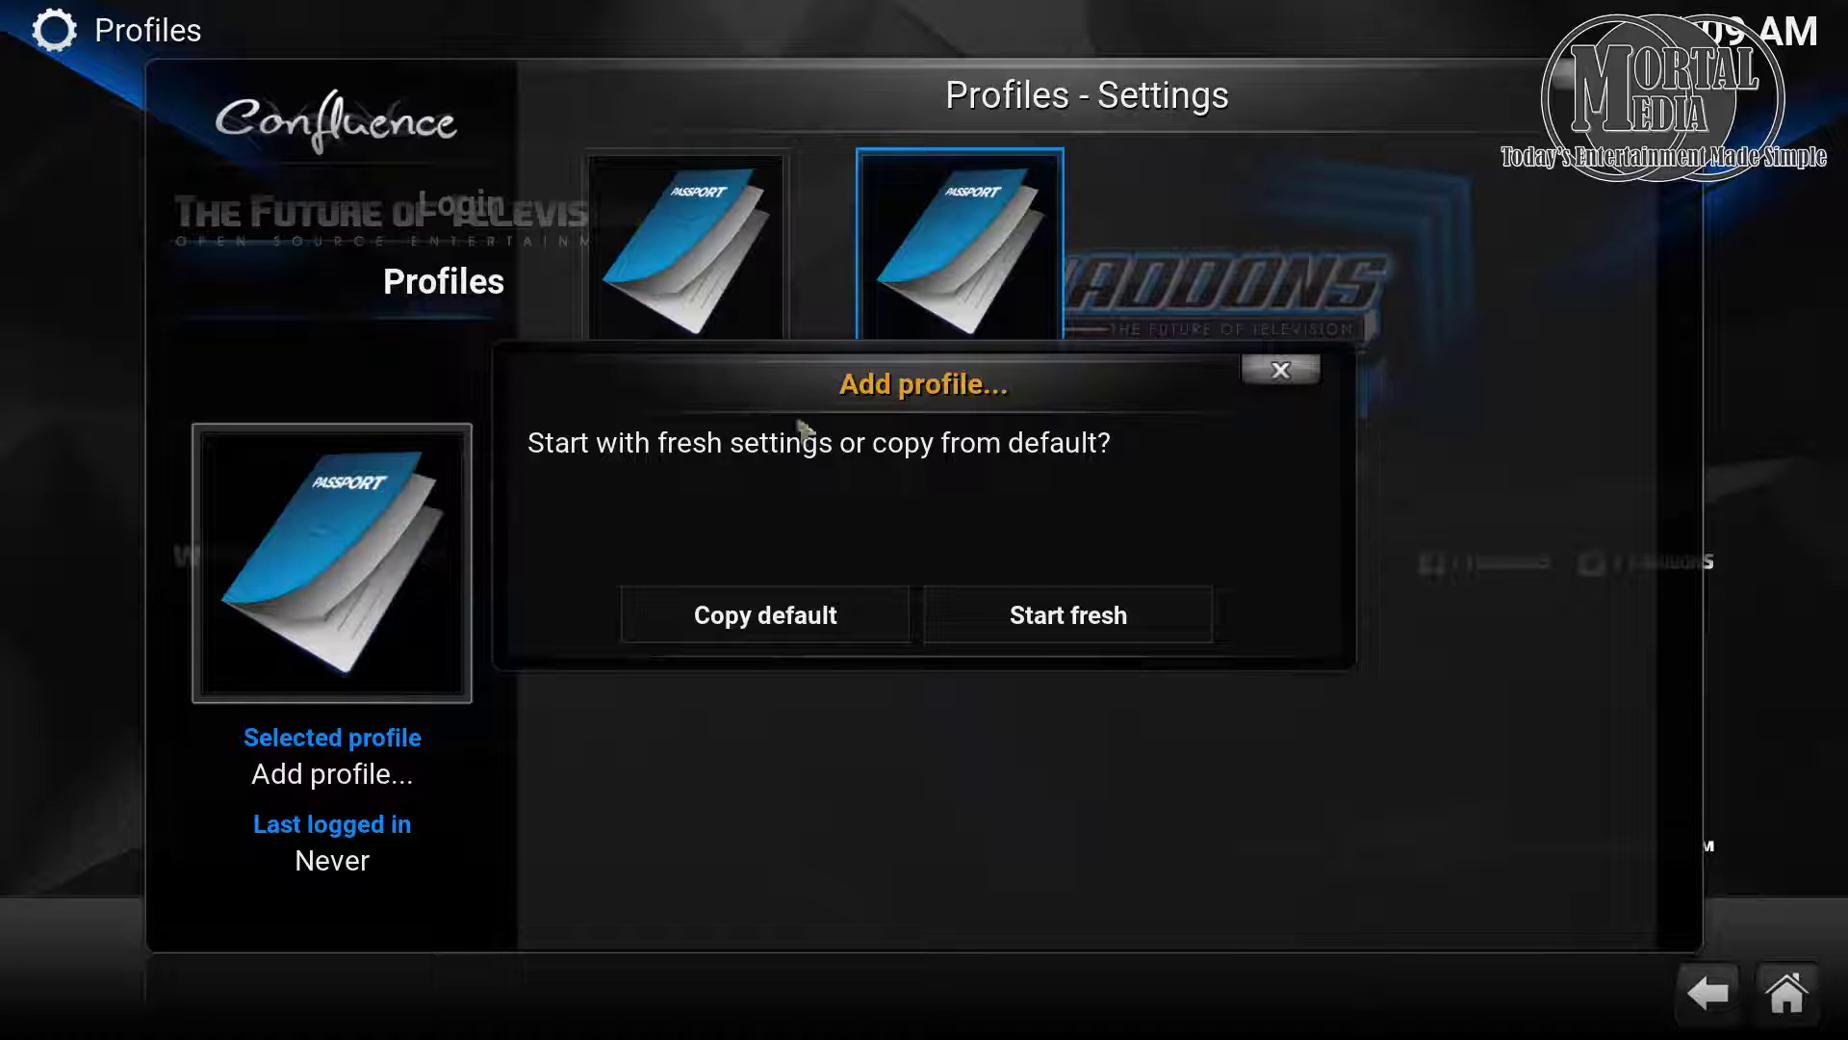
{"action": "left_click", "coordinate": [1060, 619]}
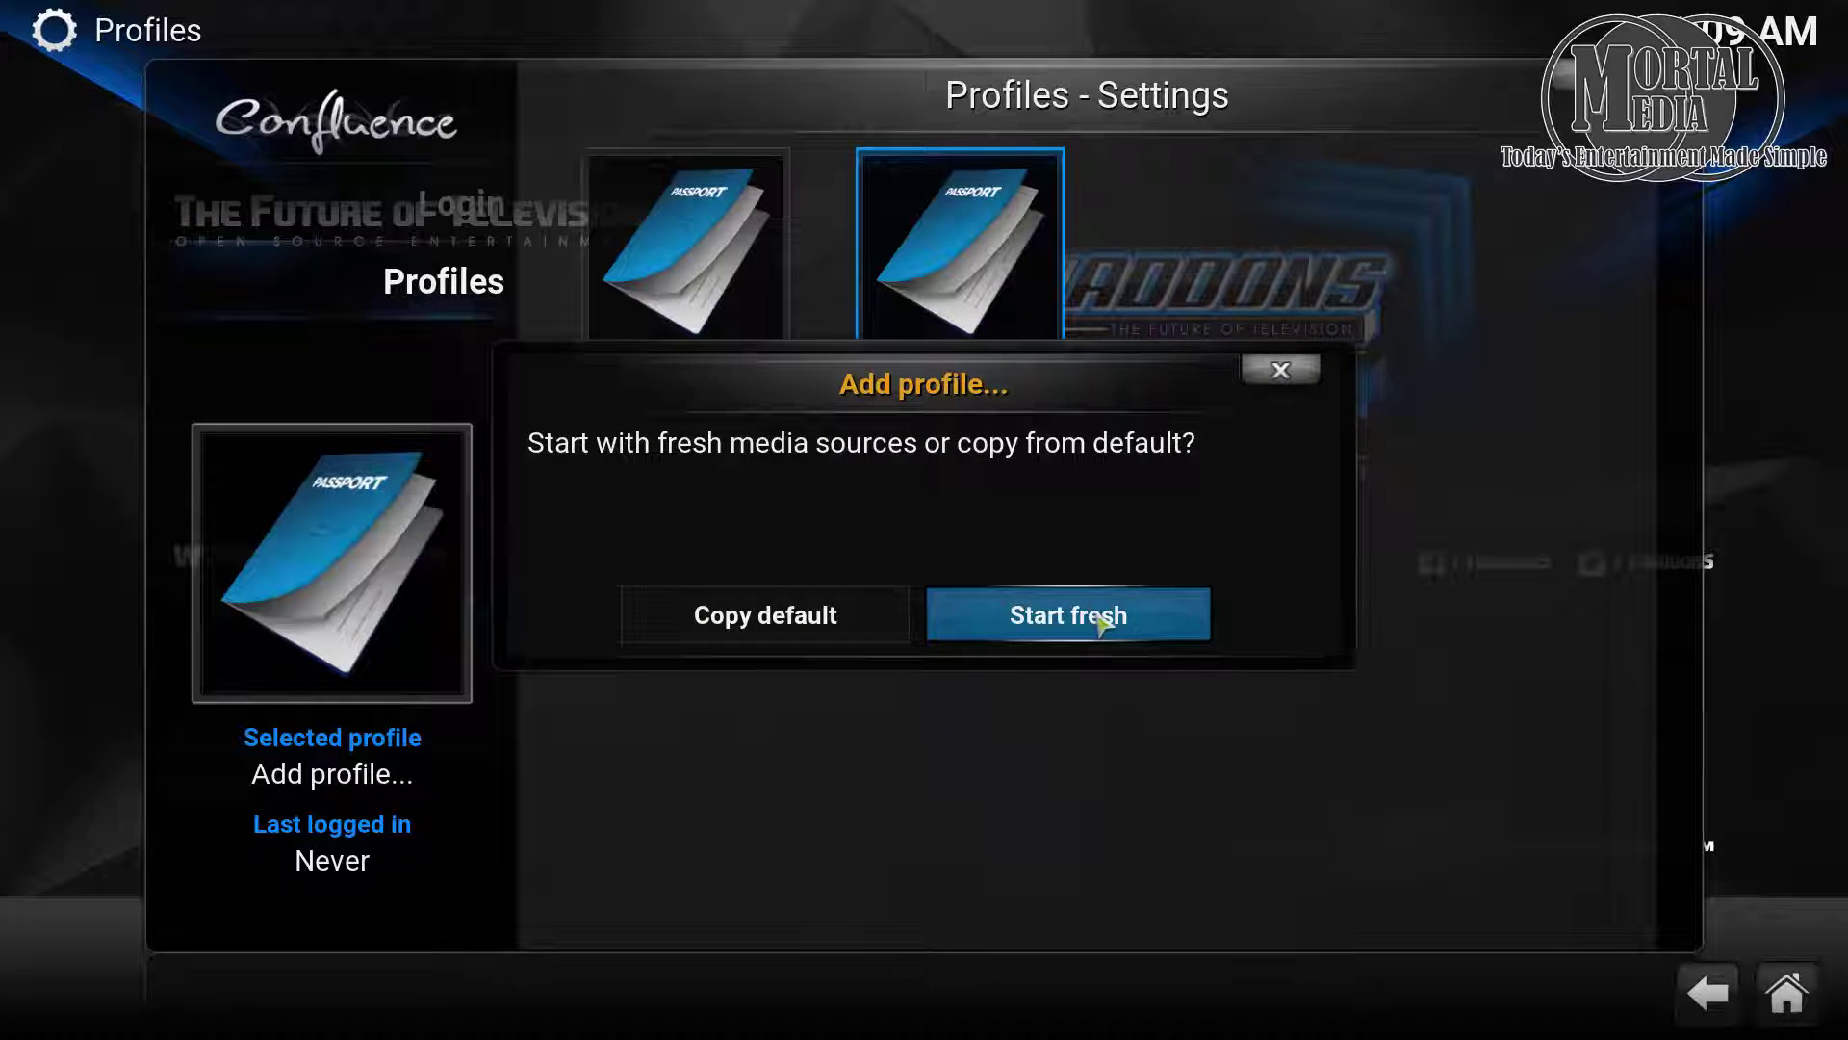
{"action": "left_click", "coordinate": [1100, 625]}
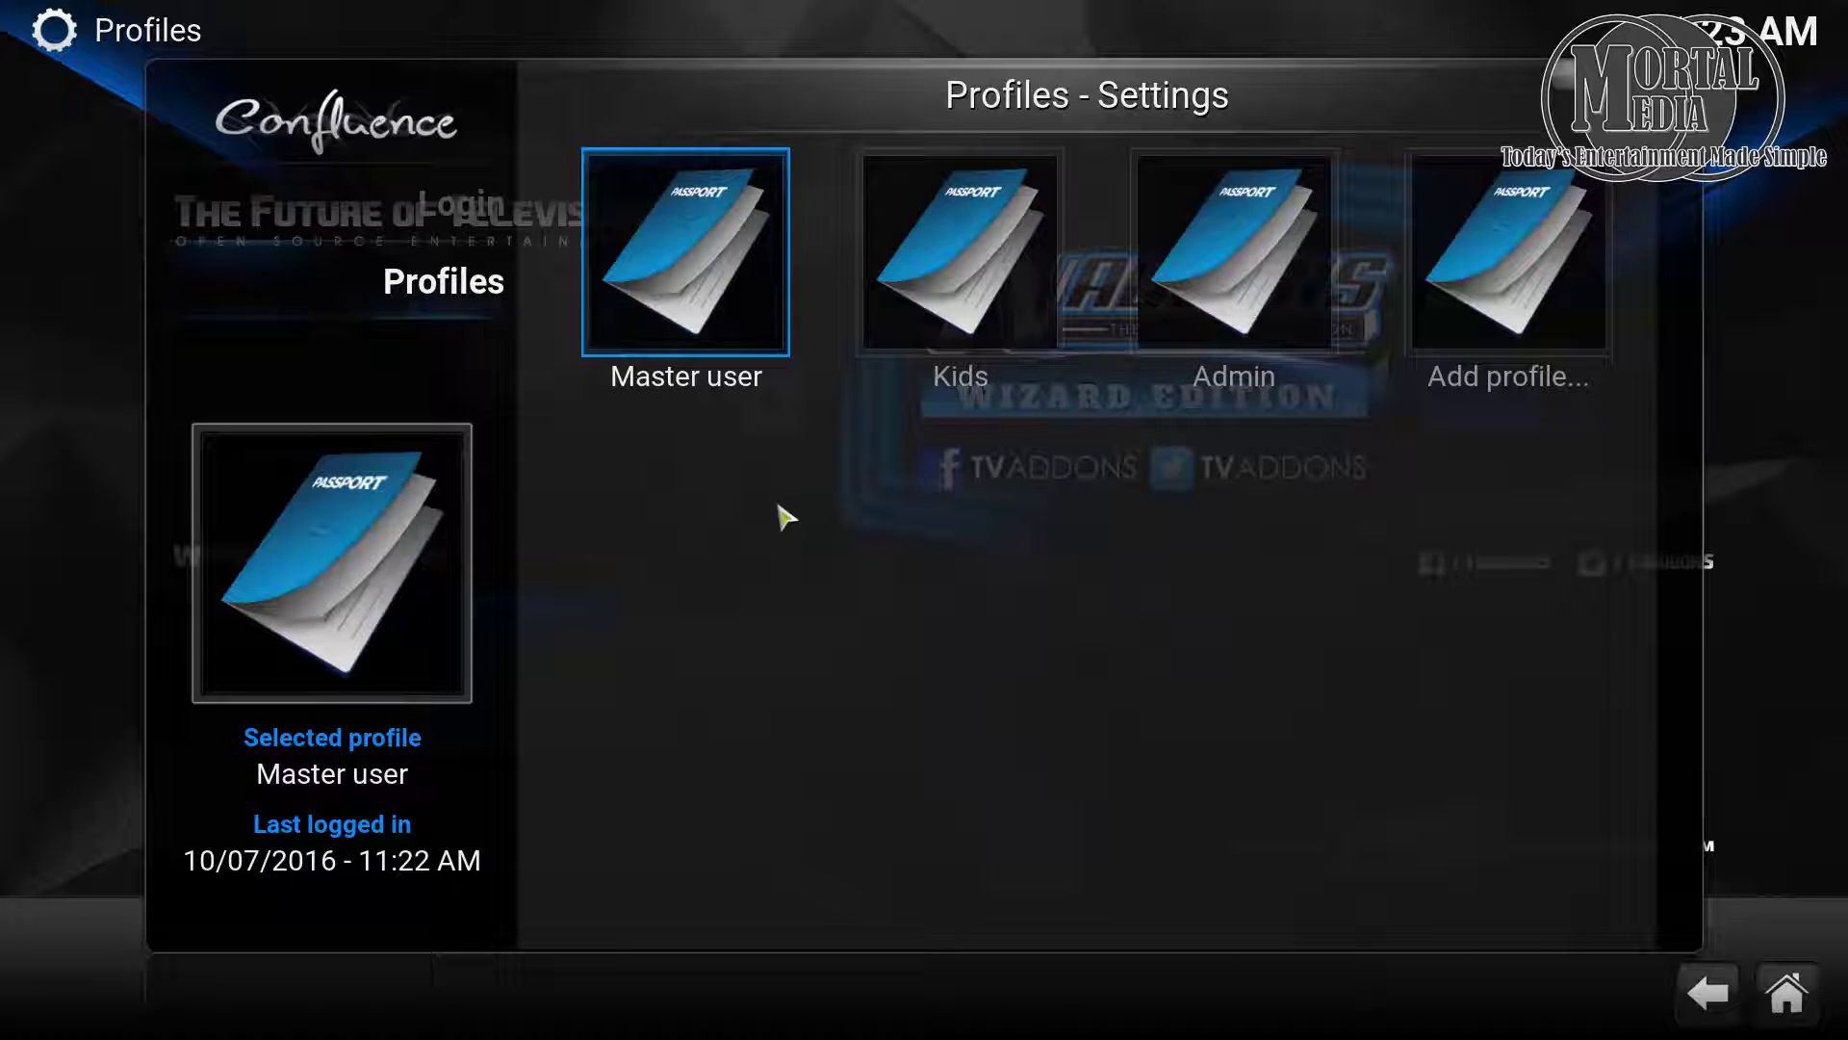
Turn on the startup login screen, leaving auto login at Last used profile
{"action": "mouse_move", "coordinate": [430, 223]}
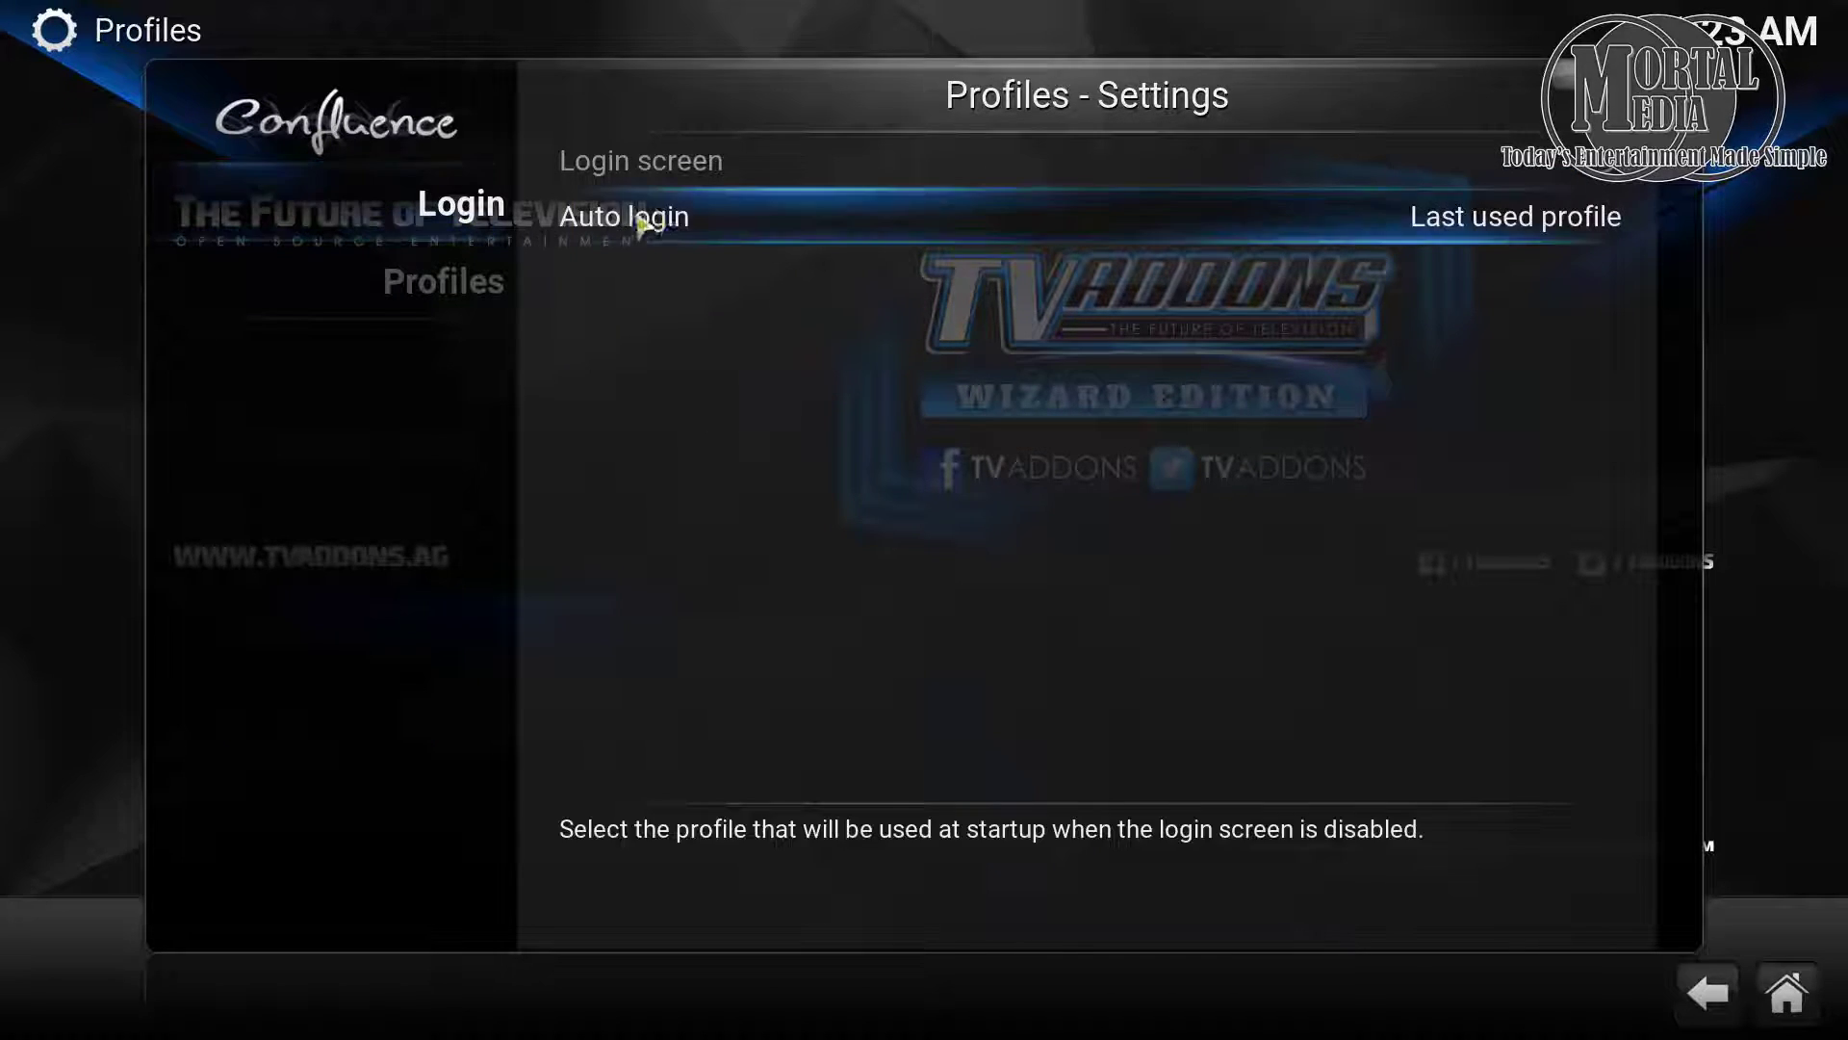
{"action": "left_click", "coordinate": [732, 229]}
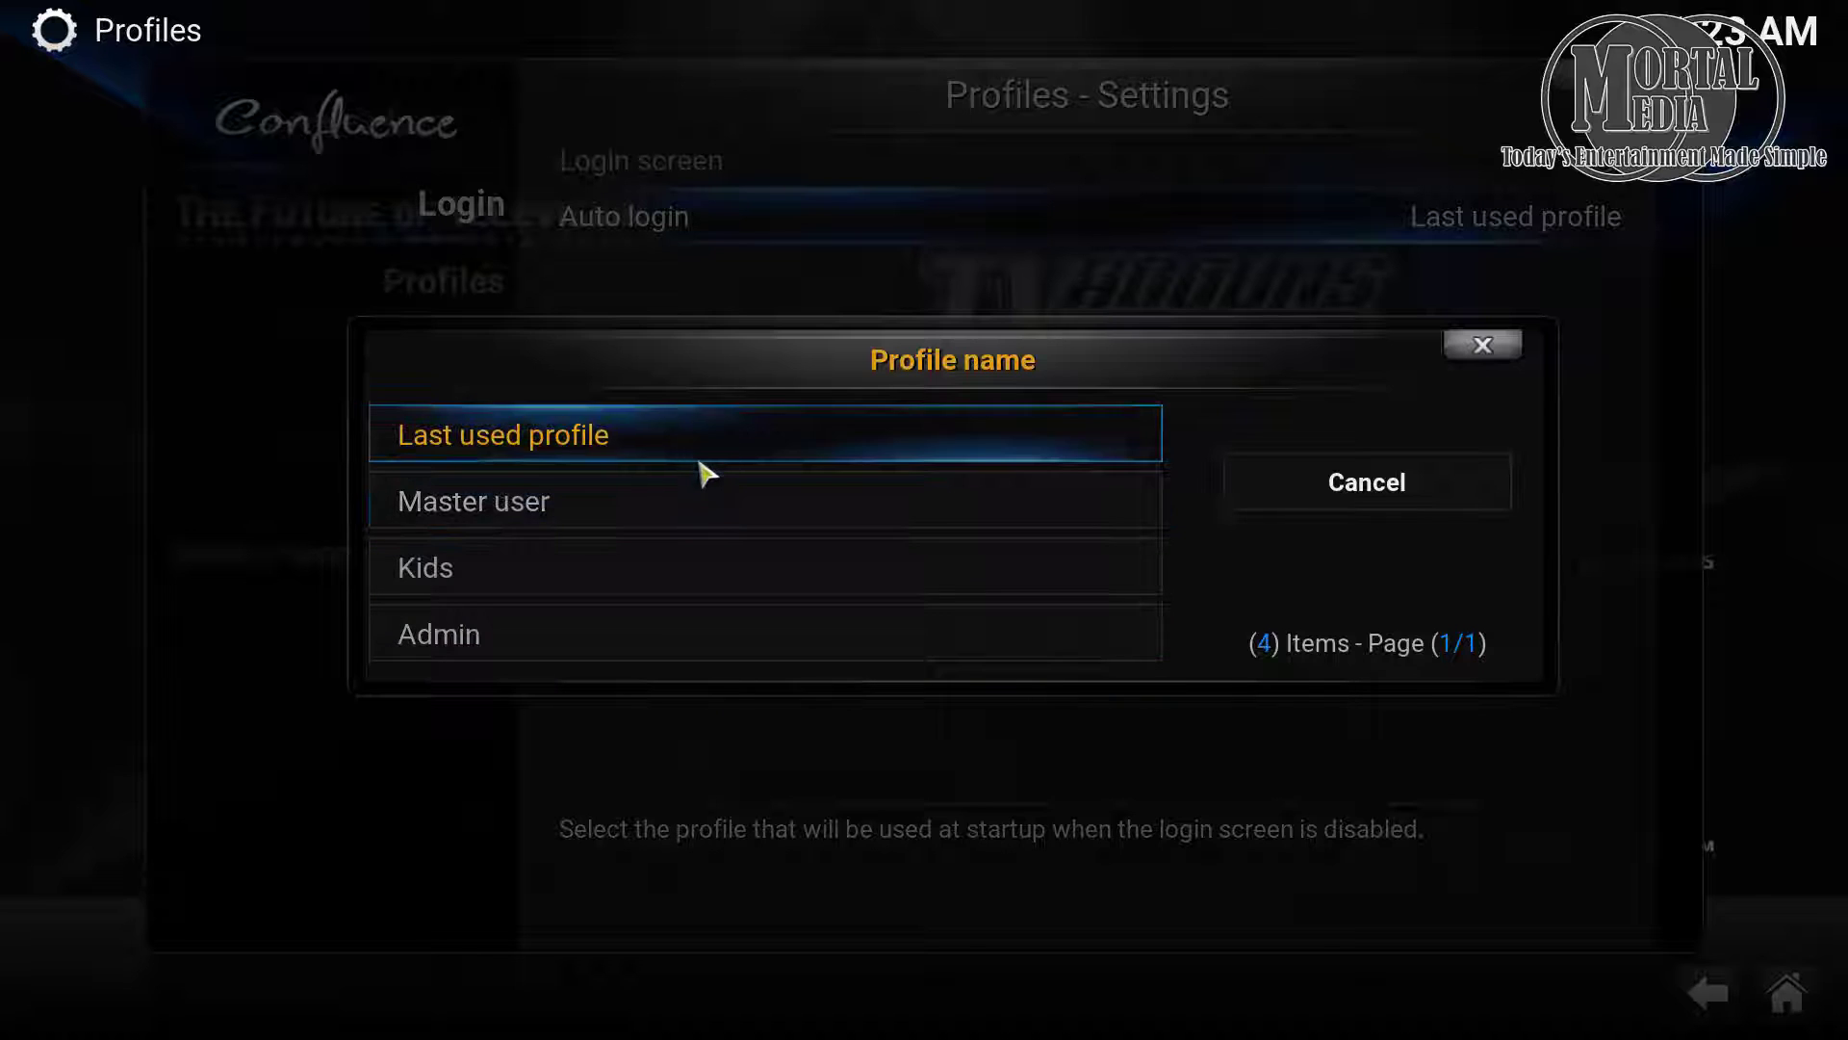
{"action": "left_click", "coordinate": [1340, 485]}
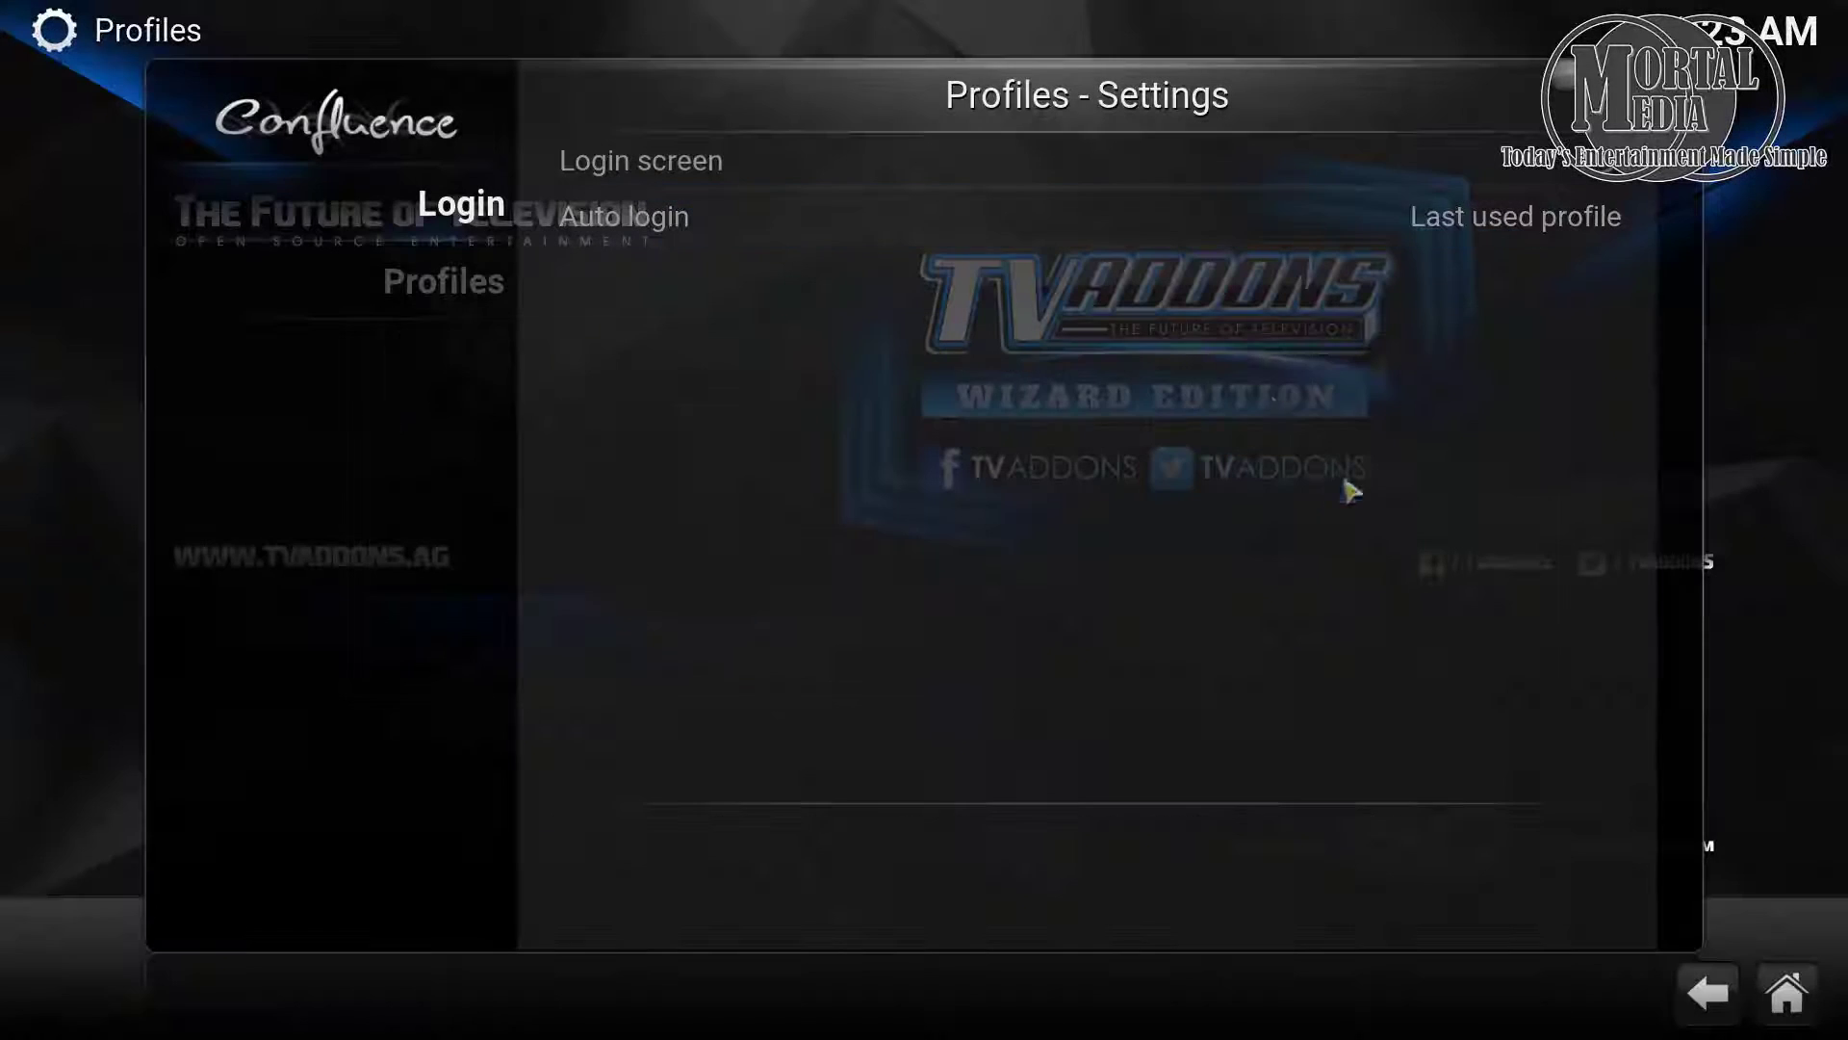
{"action": "left_click", "coordinate": [859, 173]}
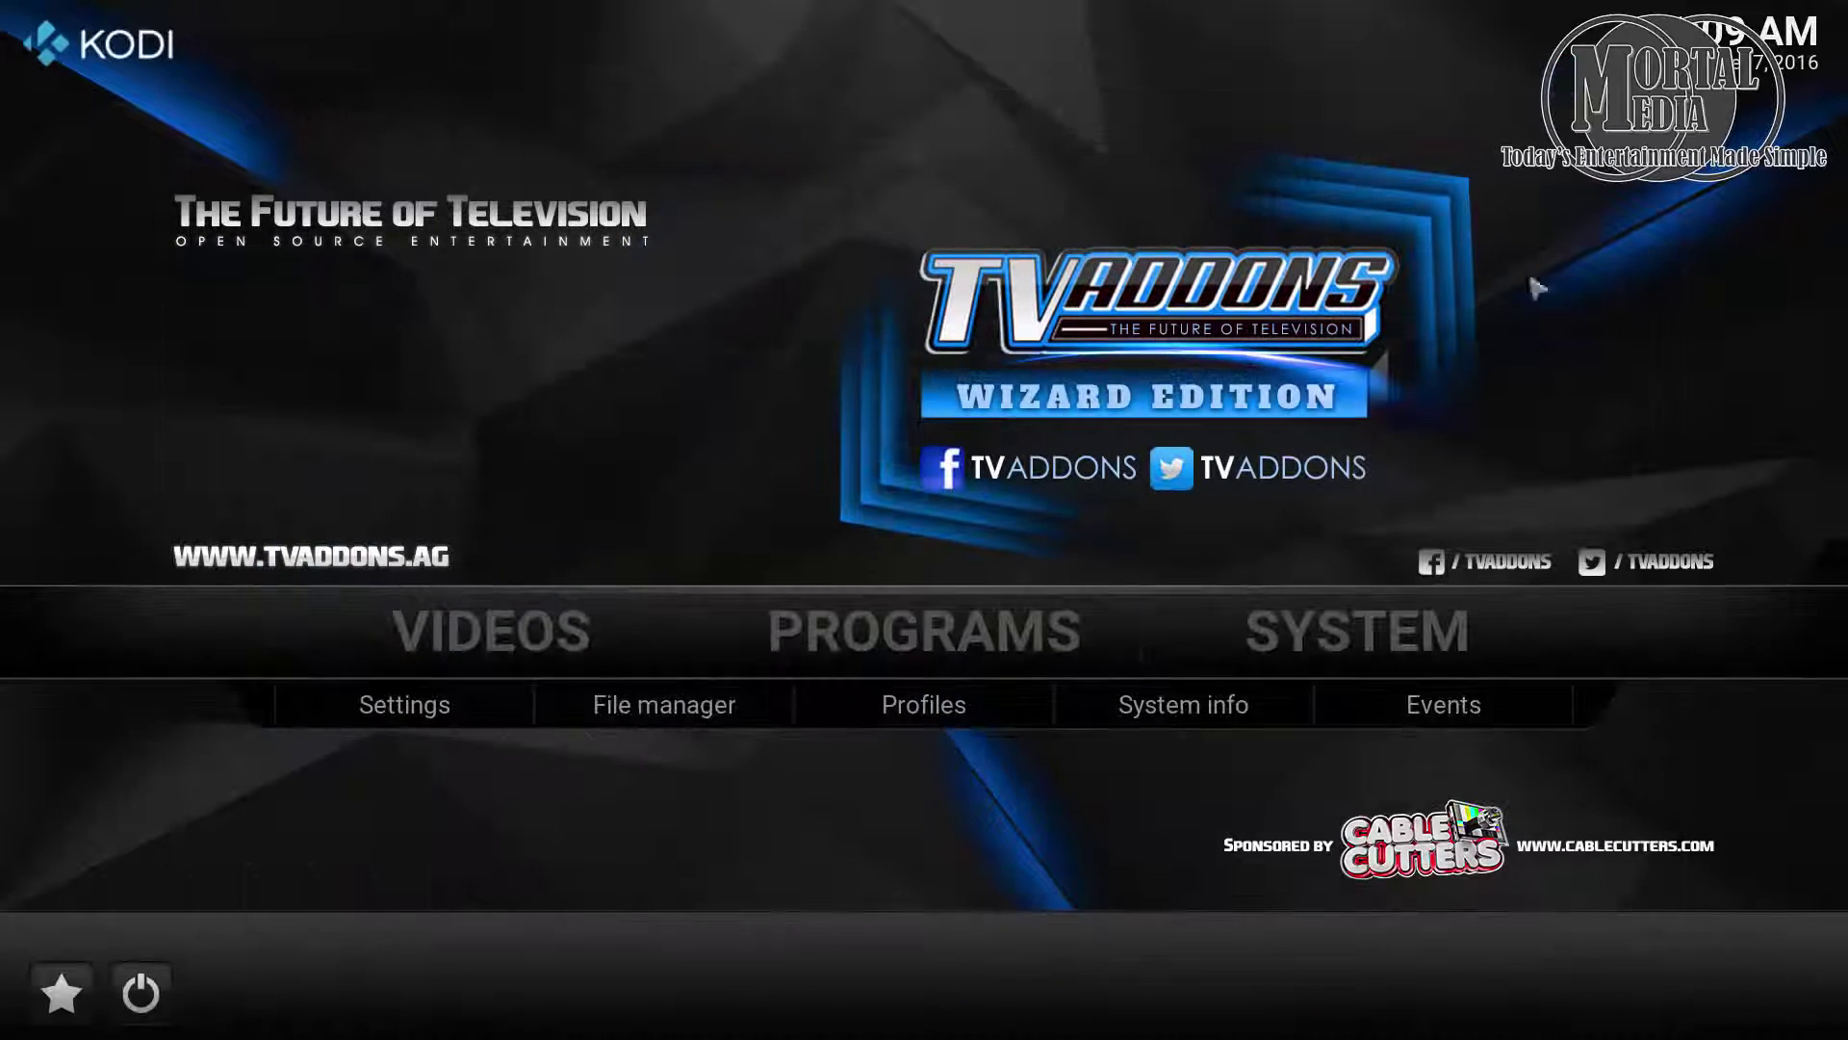
Log off Master user and choose the Kids profile on the login screen
{"action": "left_click", "coordinate": [140, 992]}
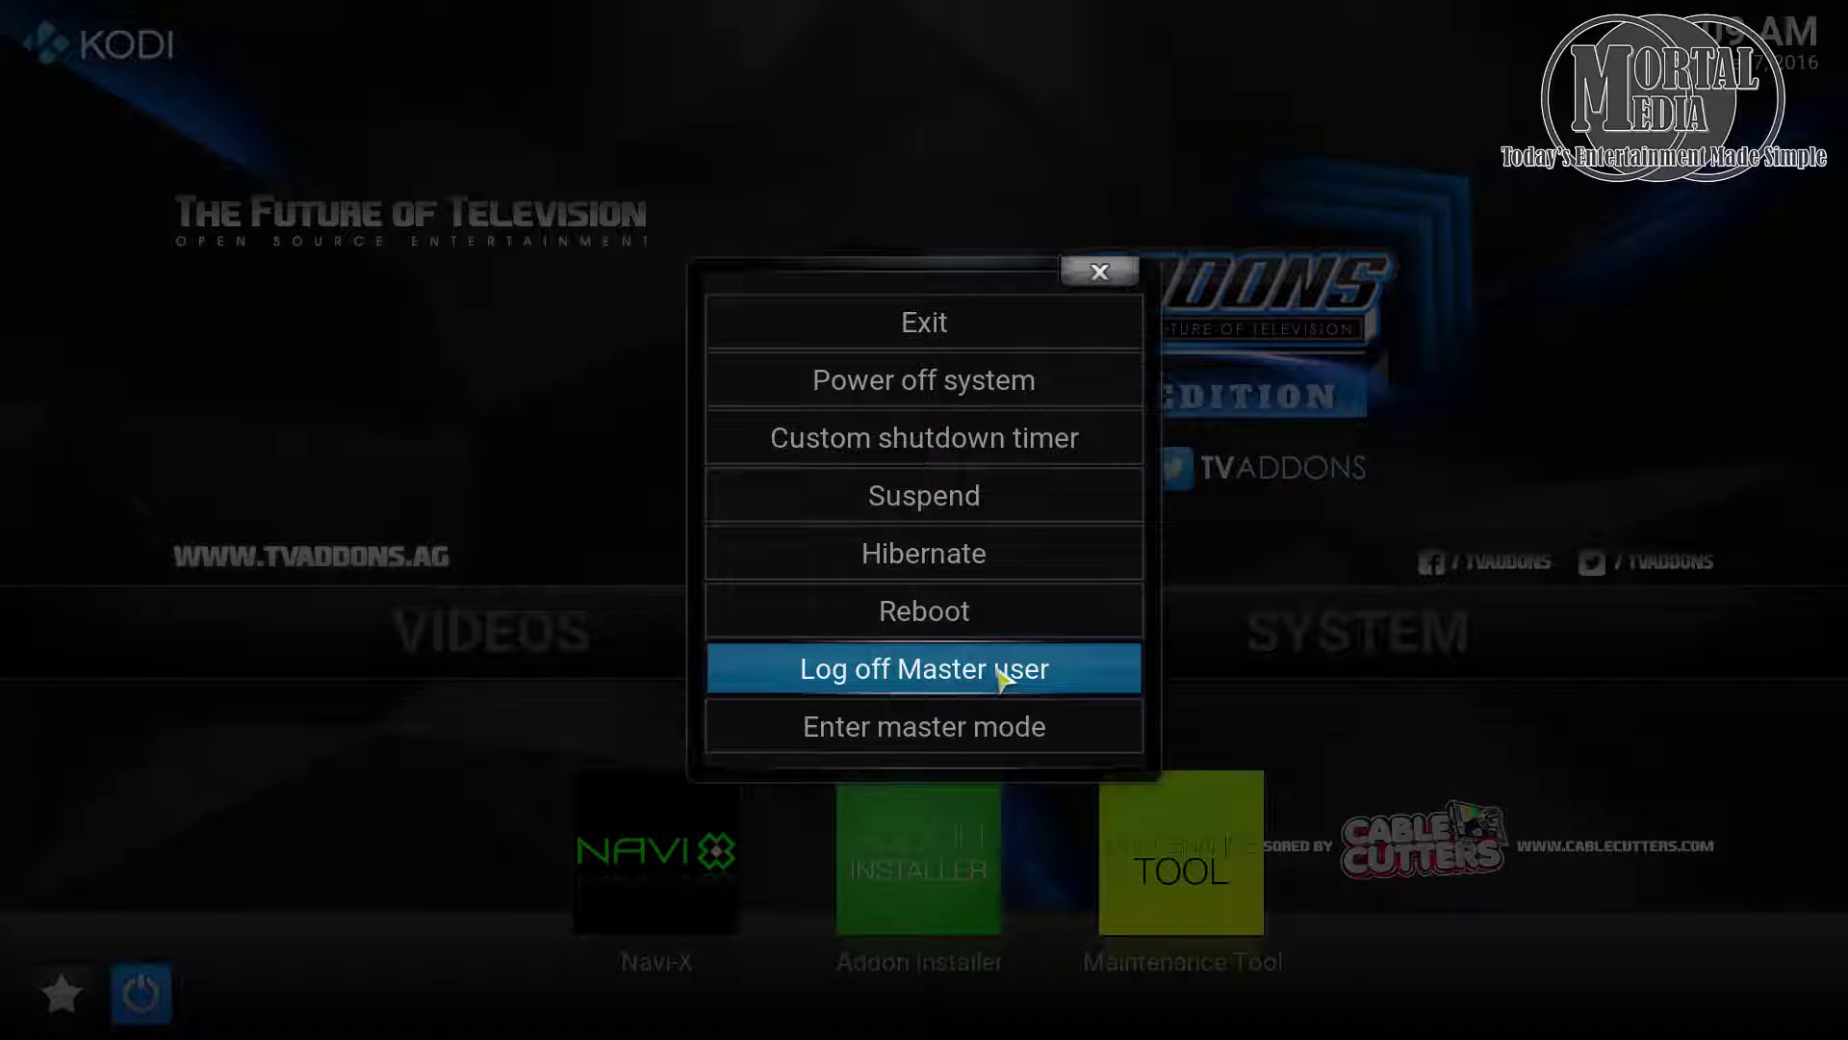
{"action": "left_click", "coordinate": [1001, 677]}
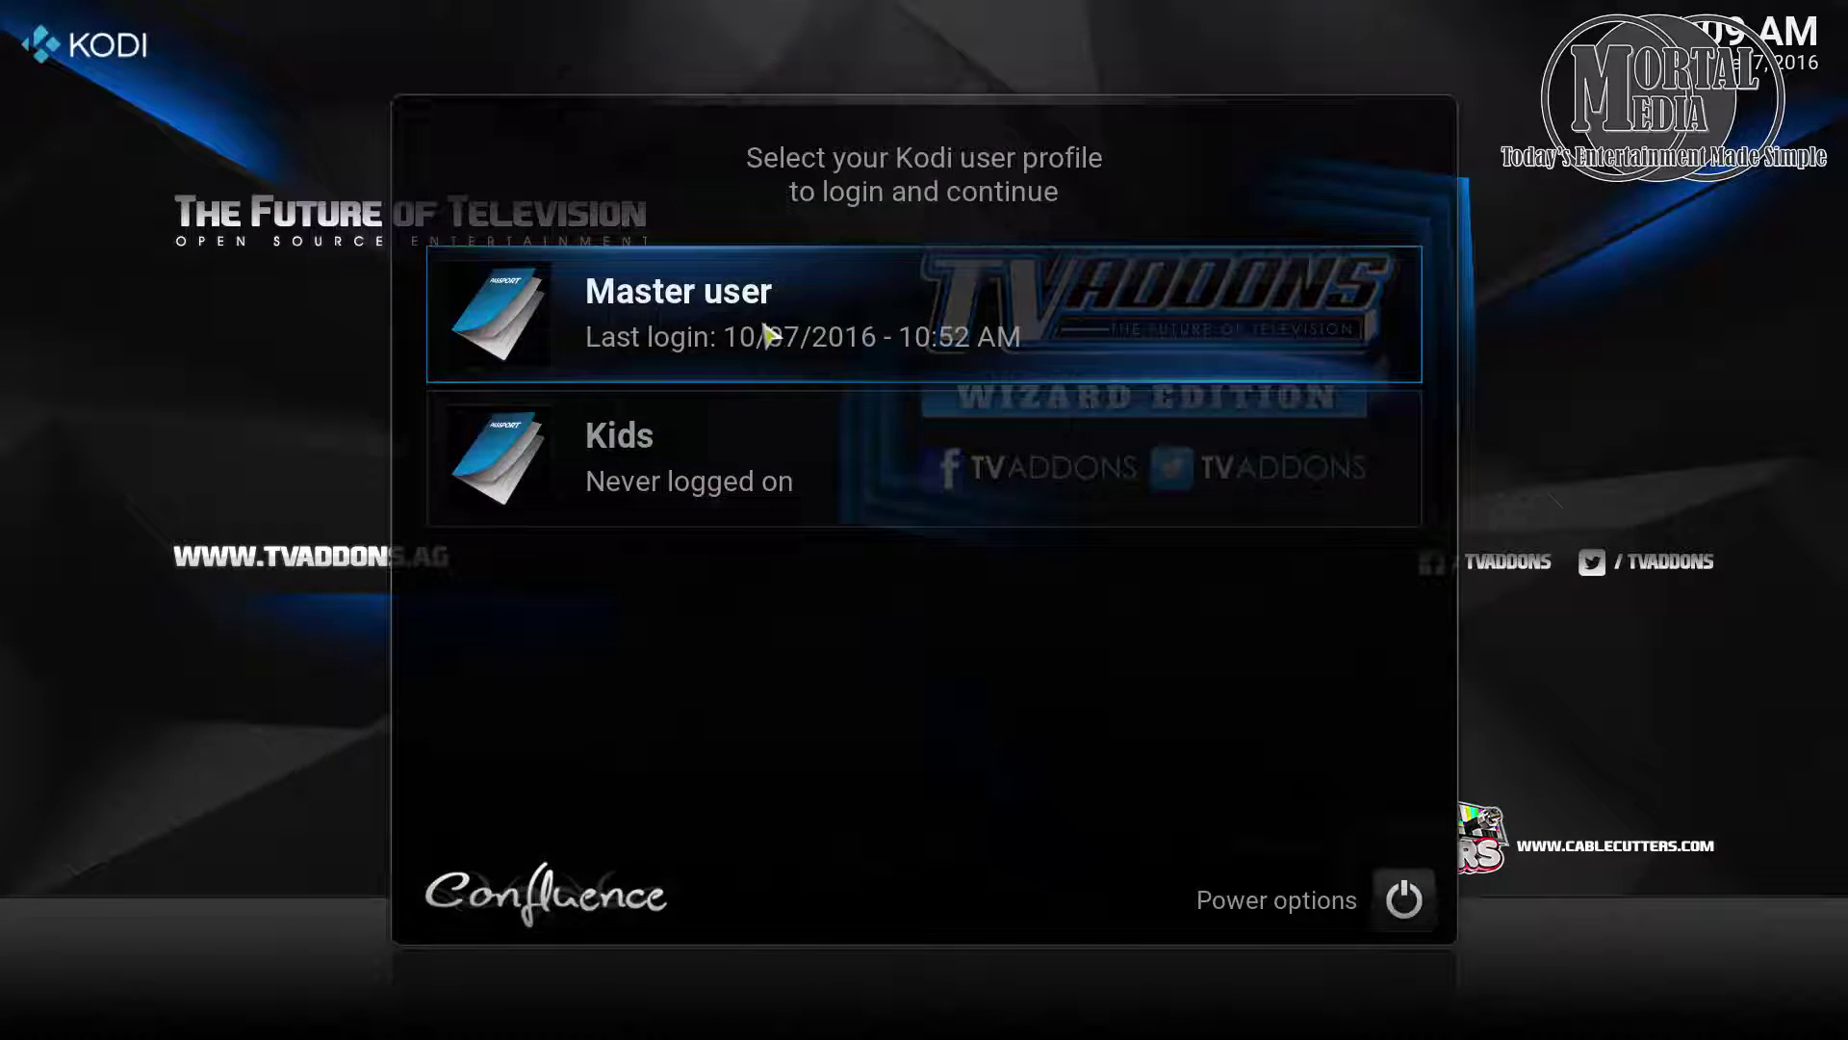
{"action": "left_click", "coordinate": [741, 451]}
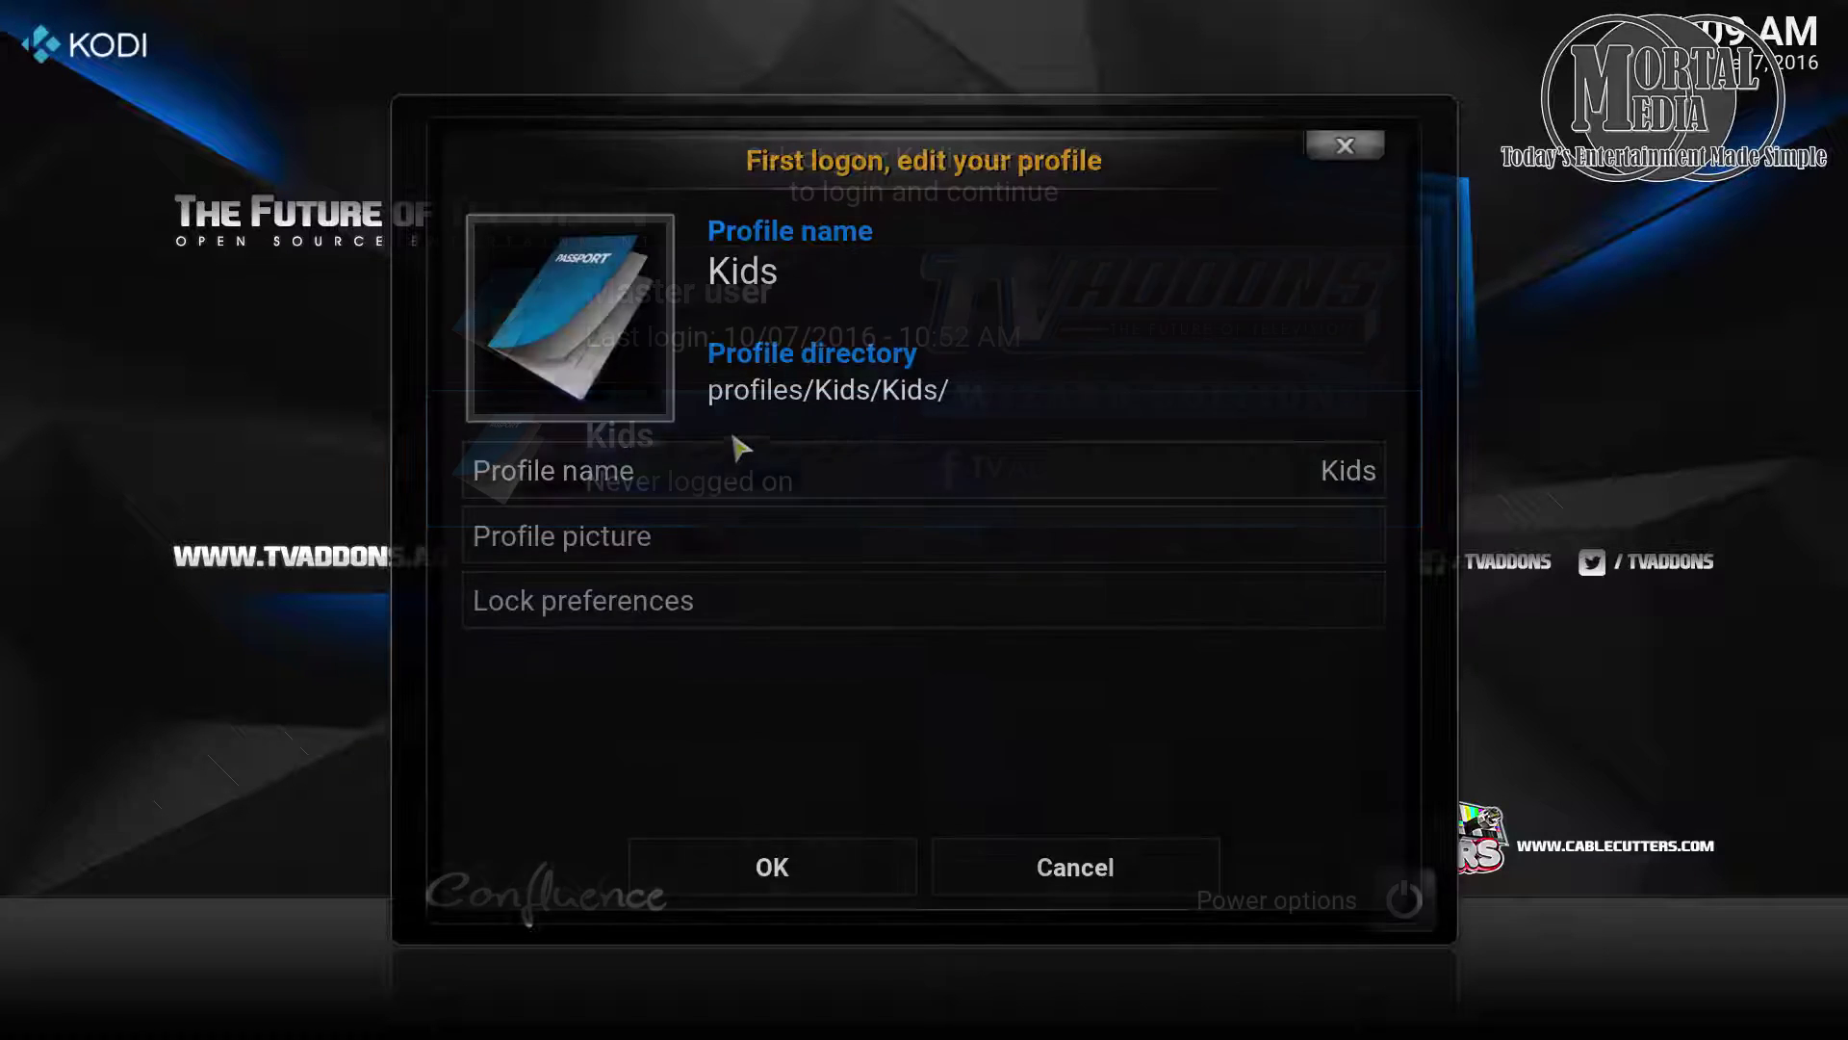
Accept the Kids first-logon dialog to reach its fresh home screen
{"action": "left_click", "coordinate": [800, 867]}
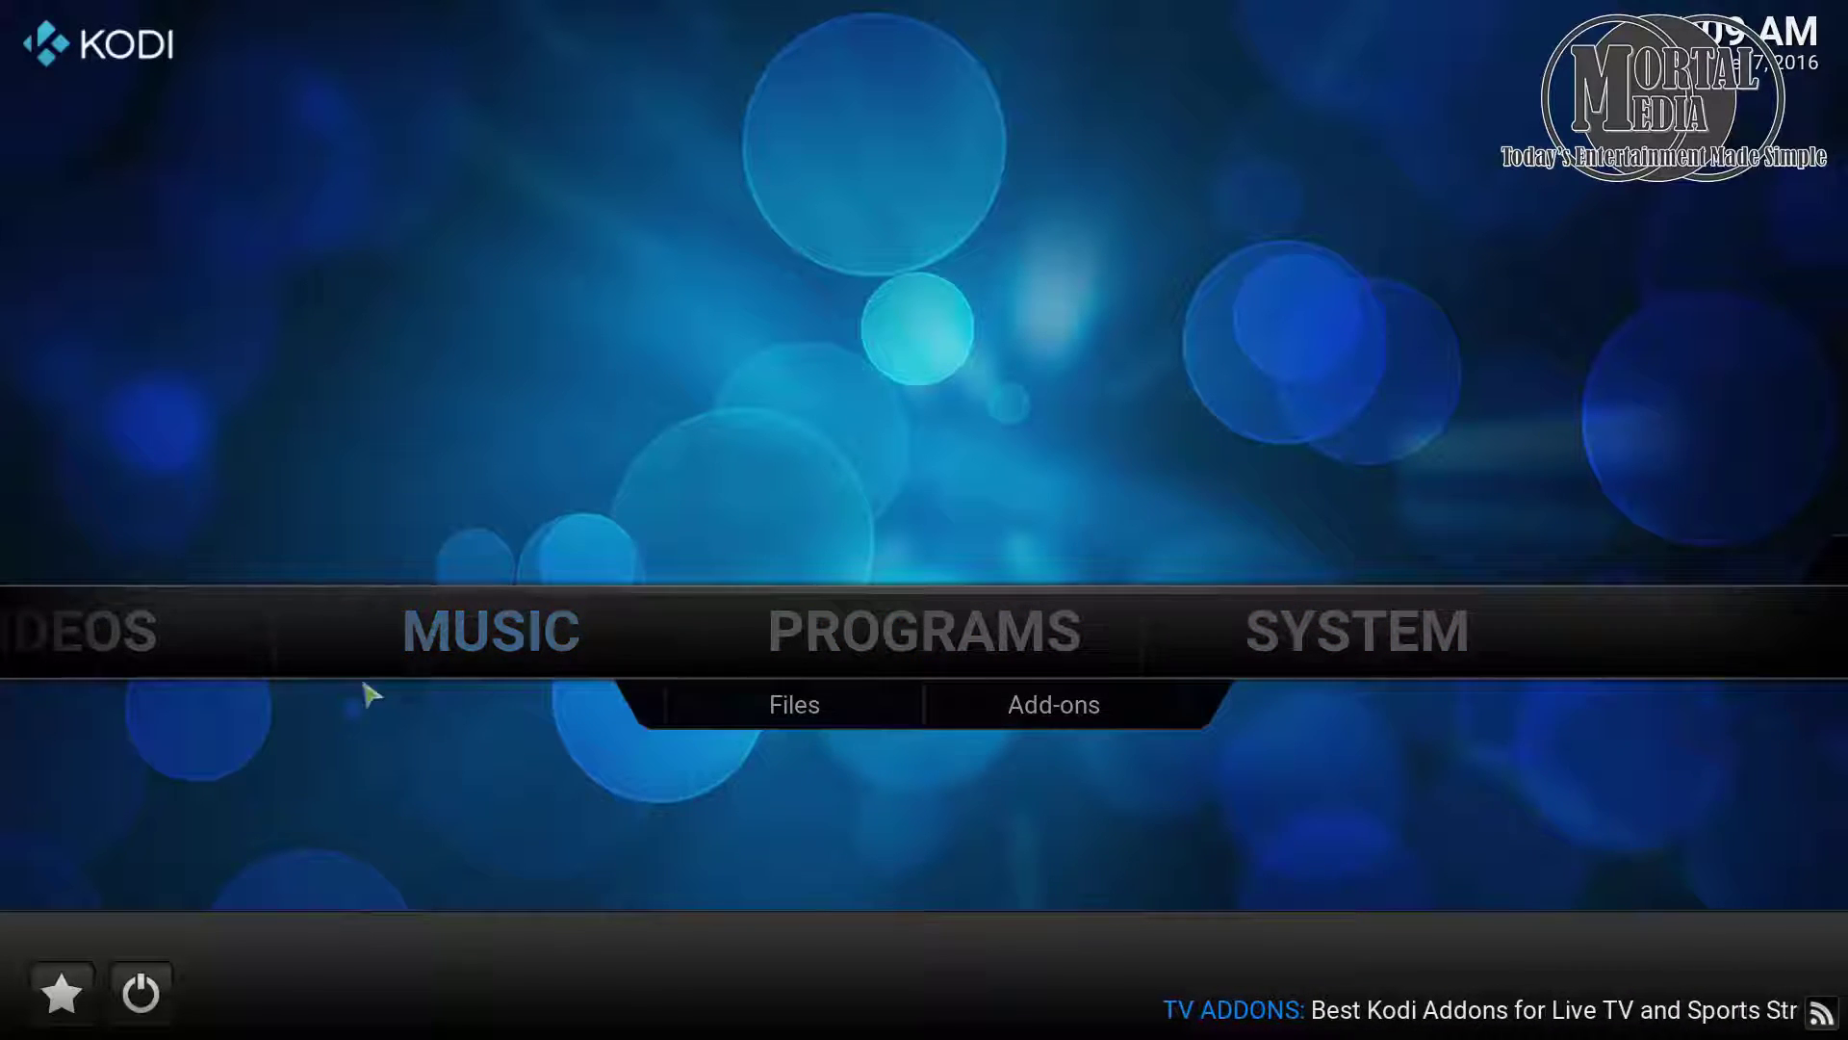
{"action": "left_click", "coordinate": [1026, 714]}
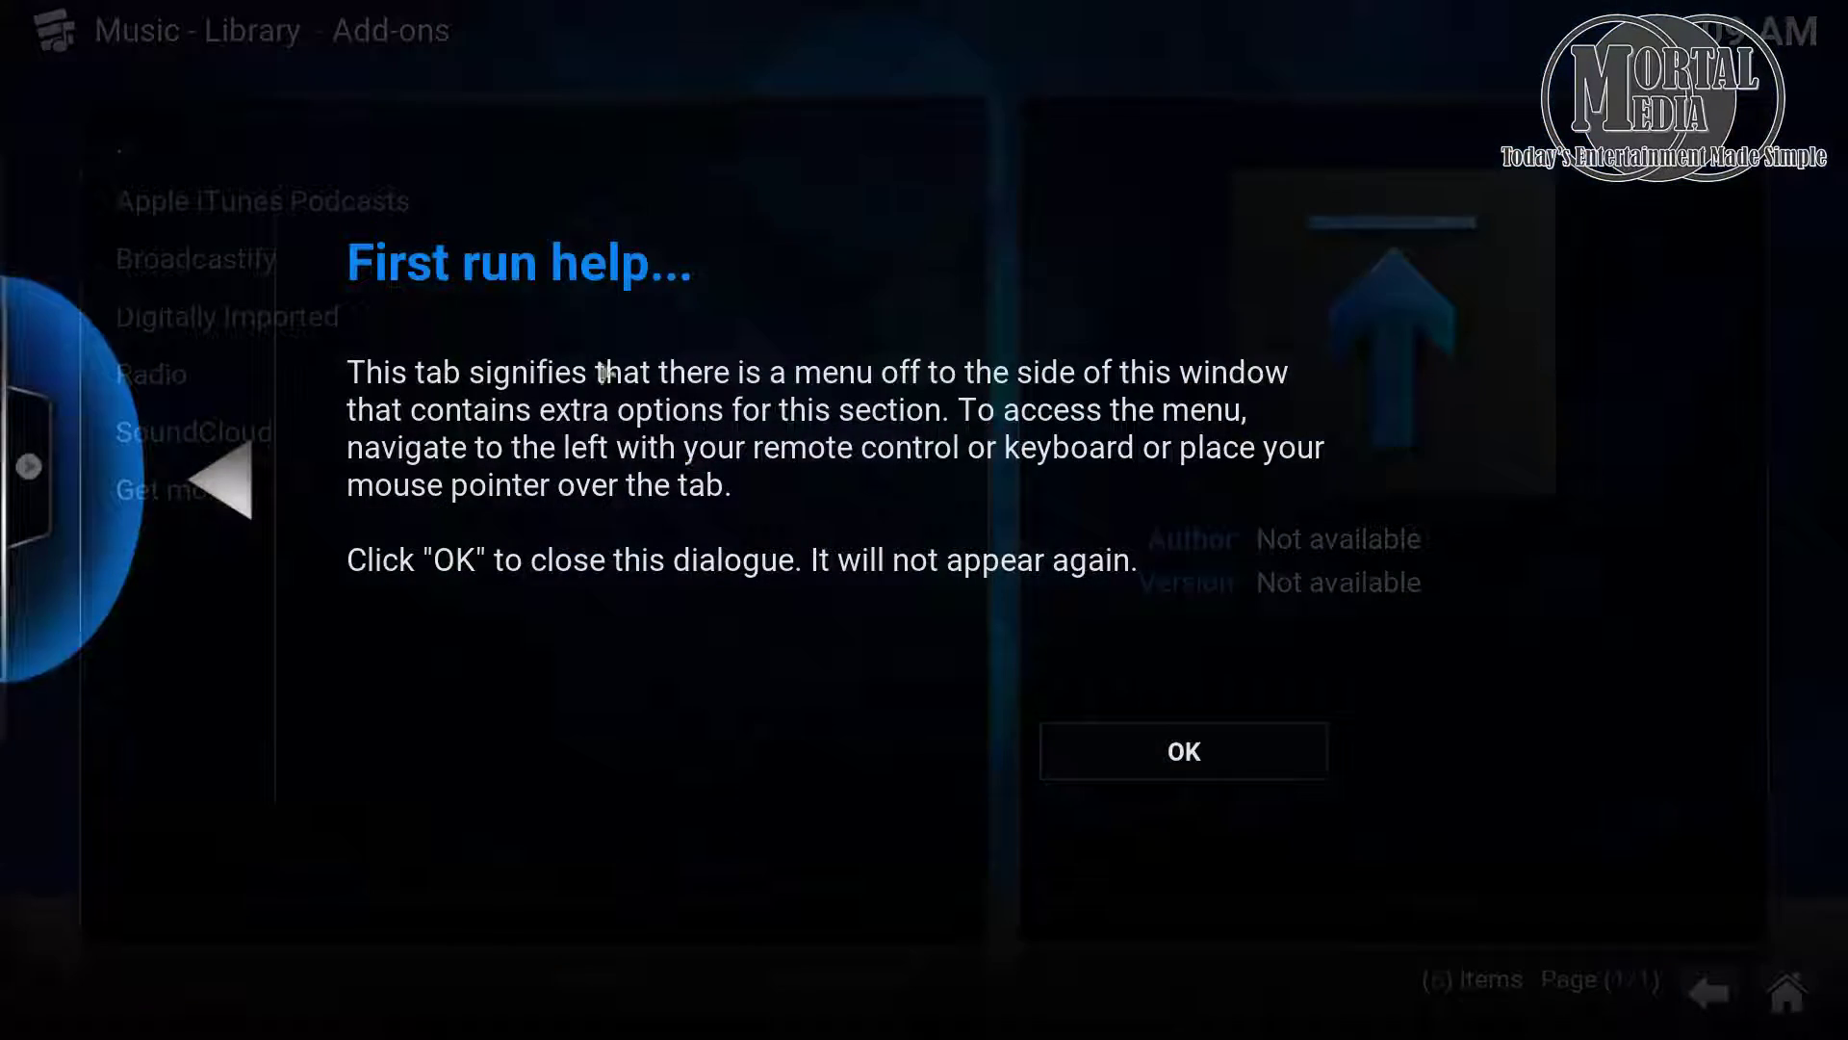
{"action": "left_click", "coordinate": [1250, 746]}
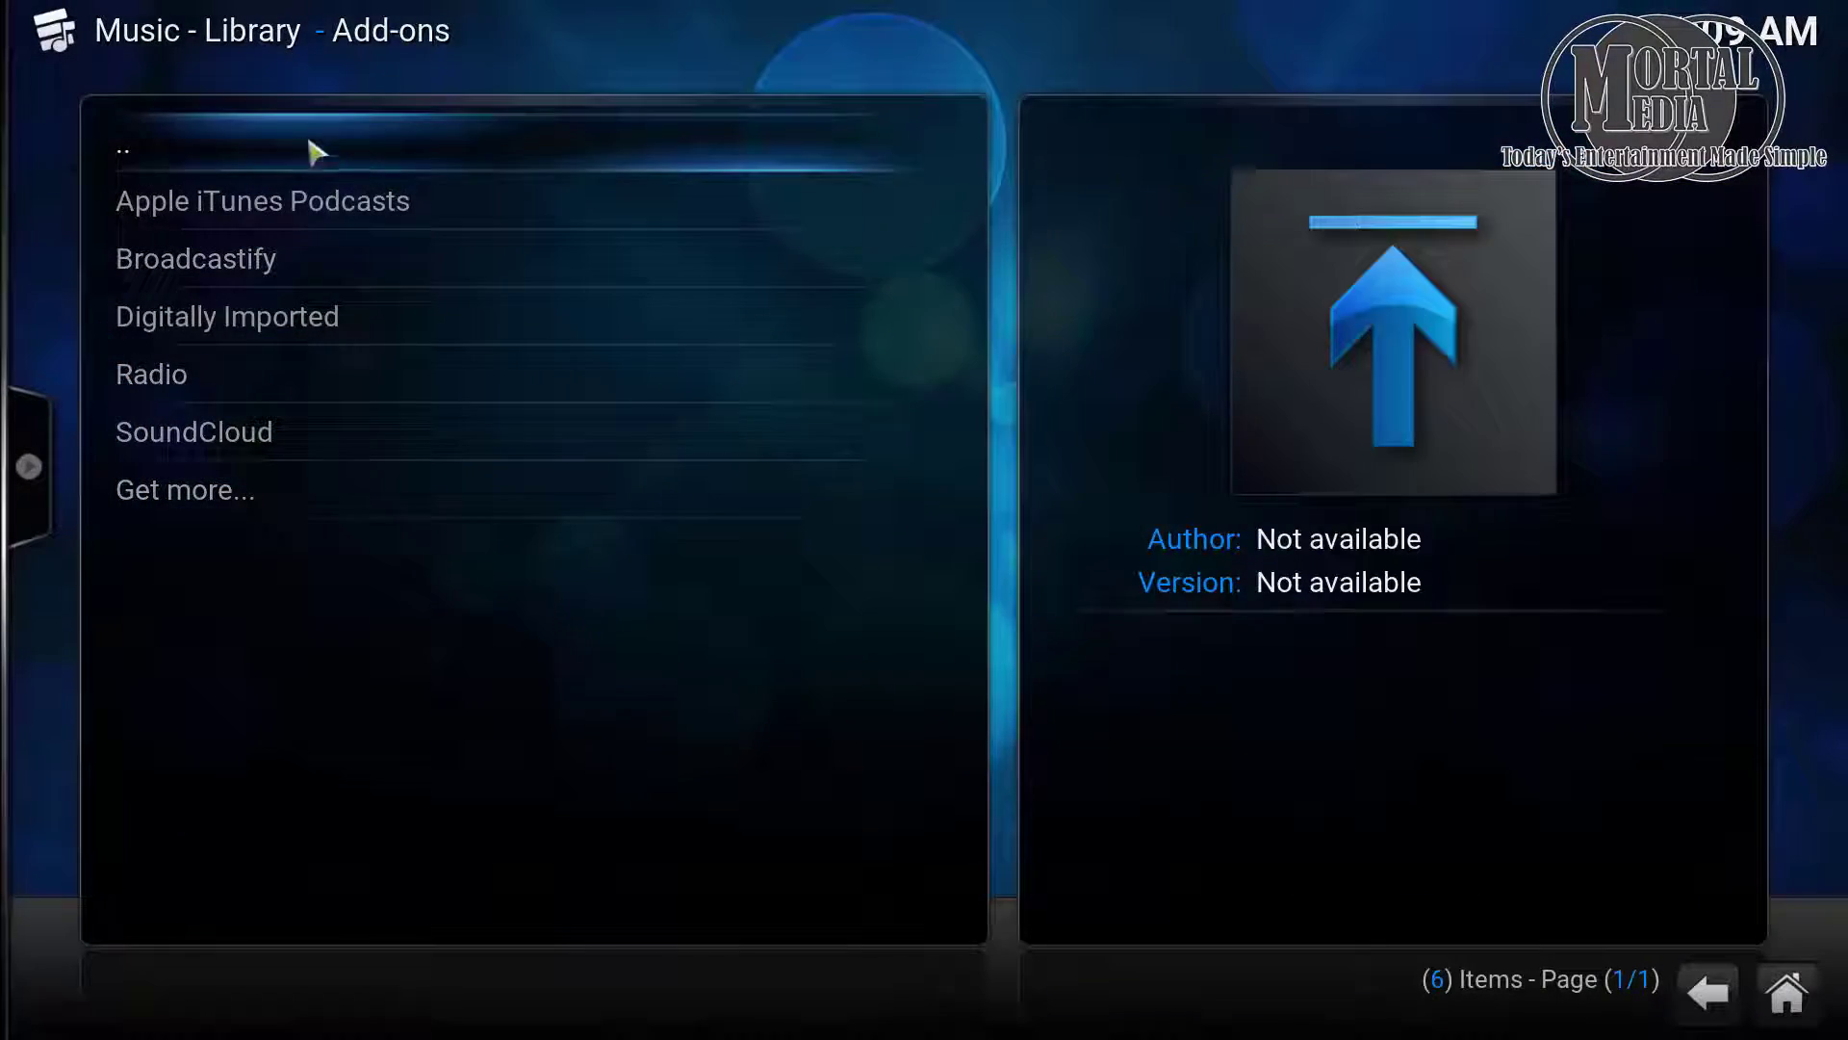
{"action": "left_click", "coordinate": [310, 149]}
{"action": "key", "text": "Escape"}
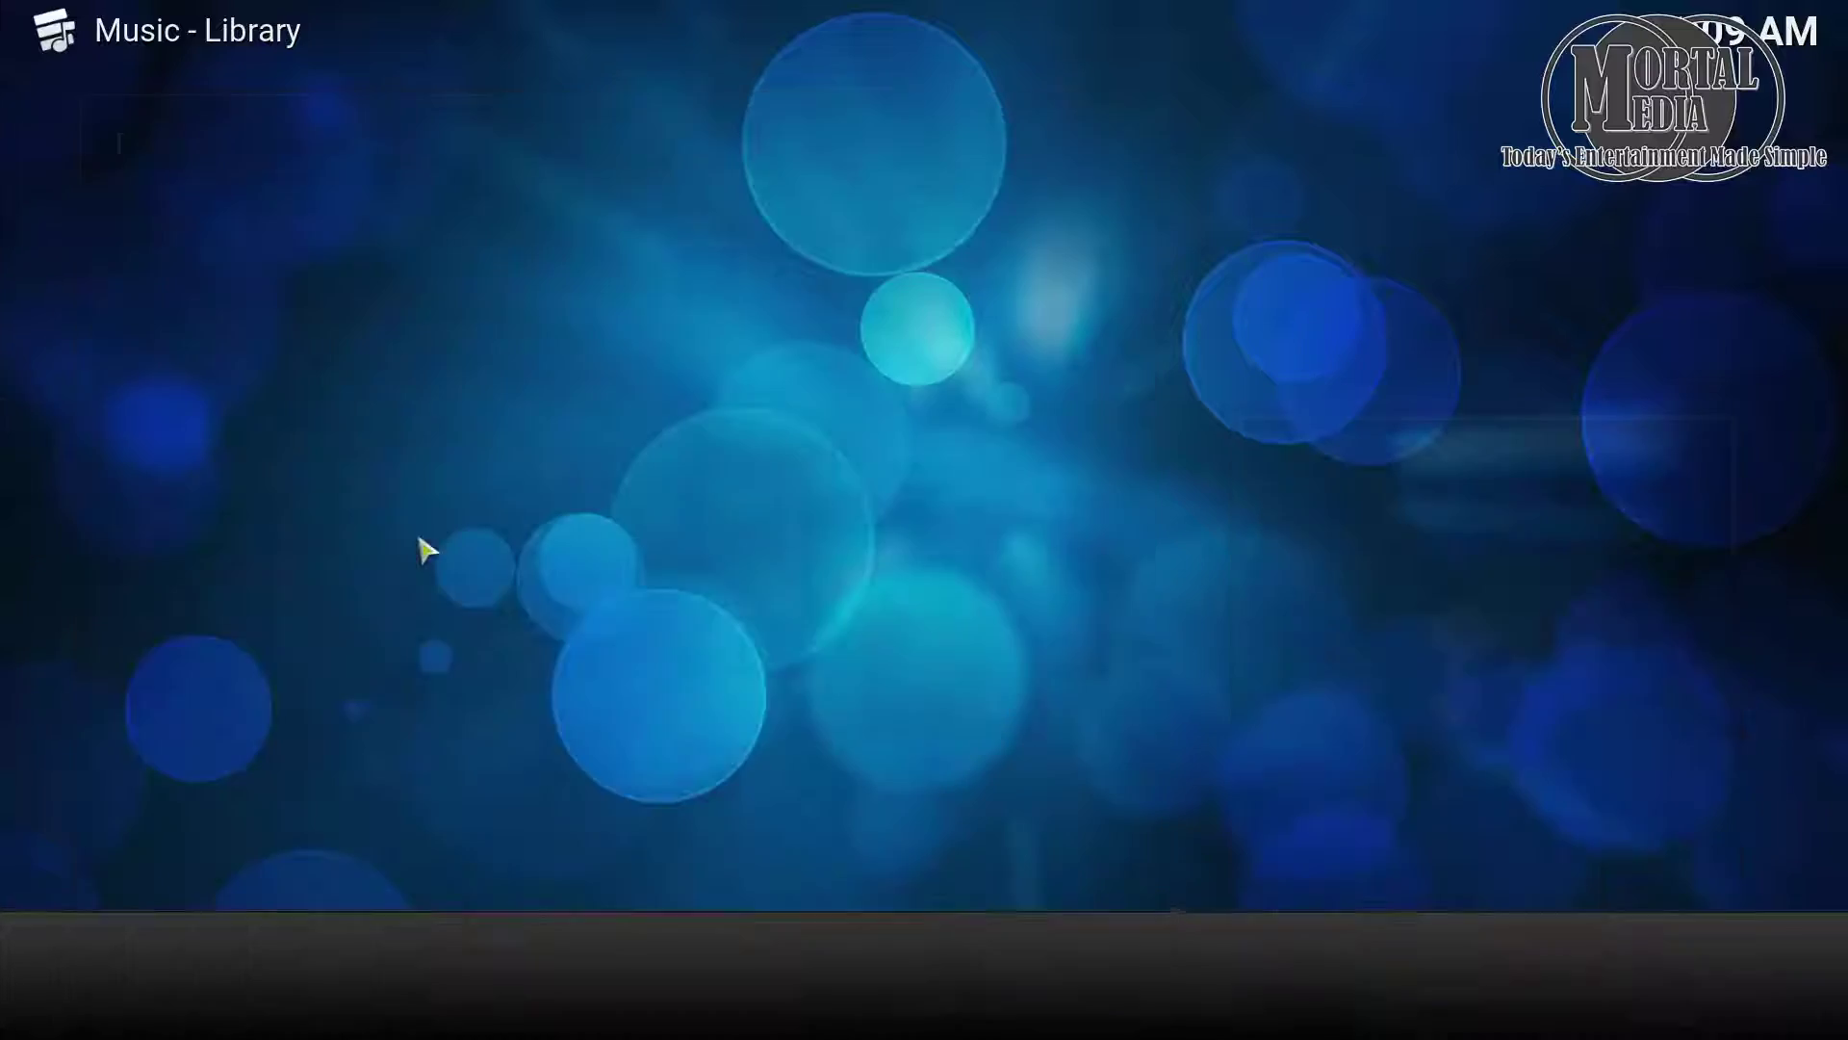
{"action": "left_click", "coordinate": [1095, 717]}
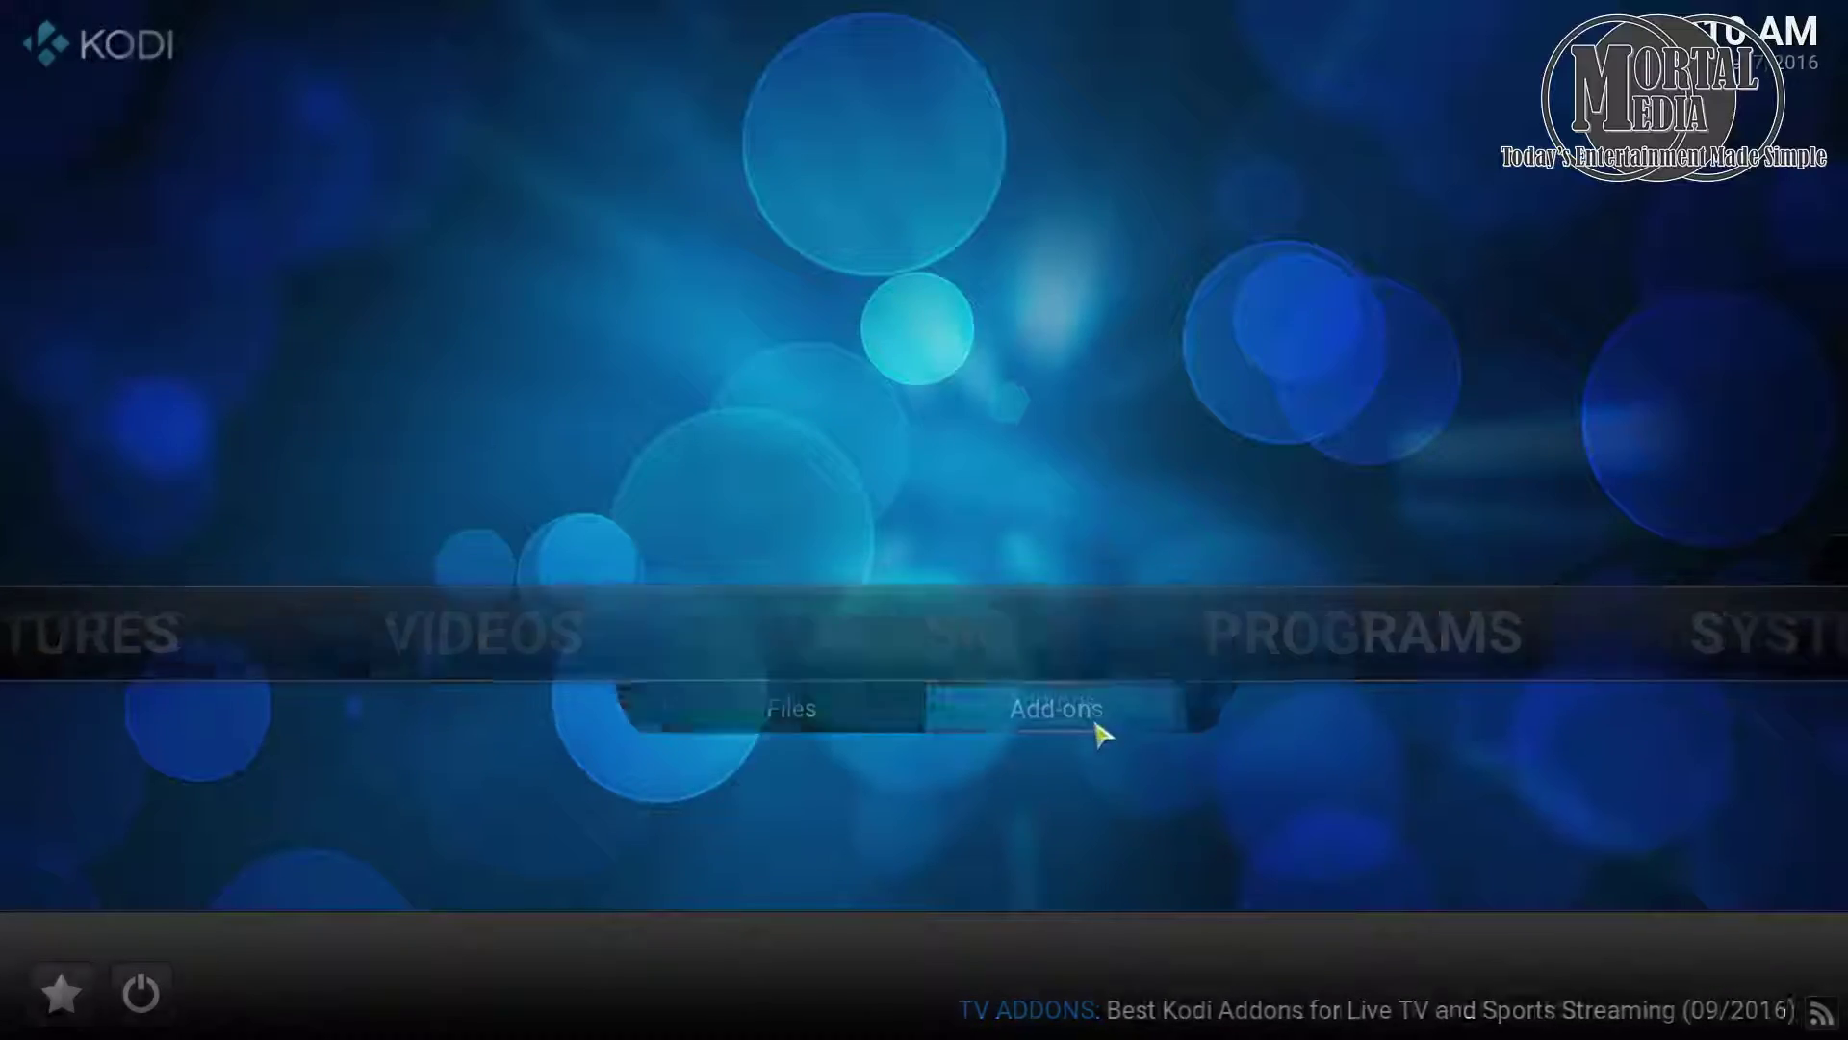
{"action": "left_click", "coordinate": [503, 151]}
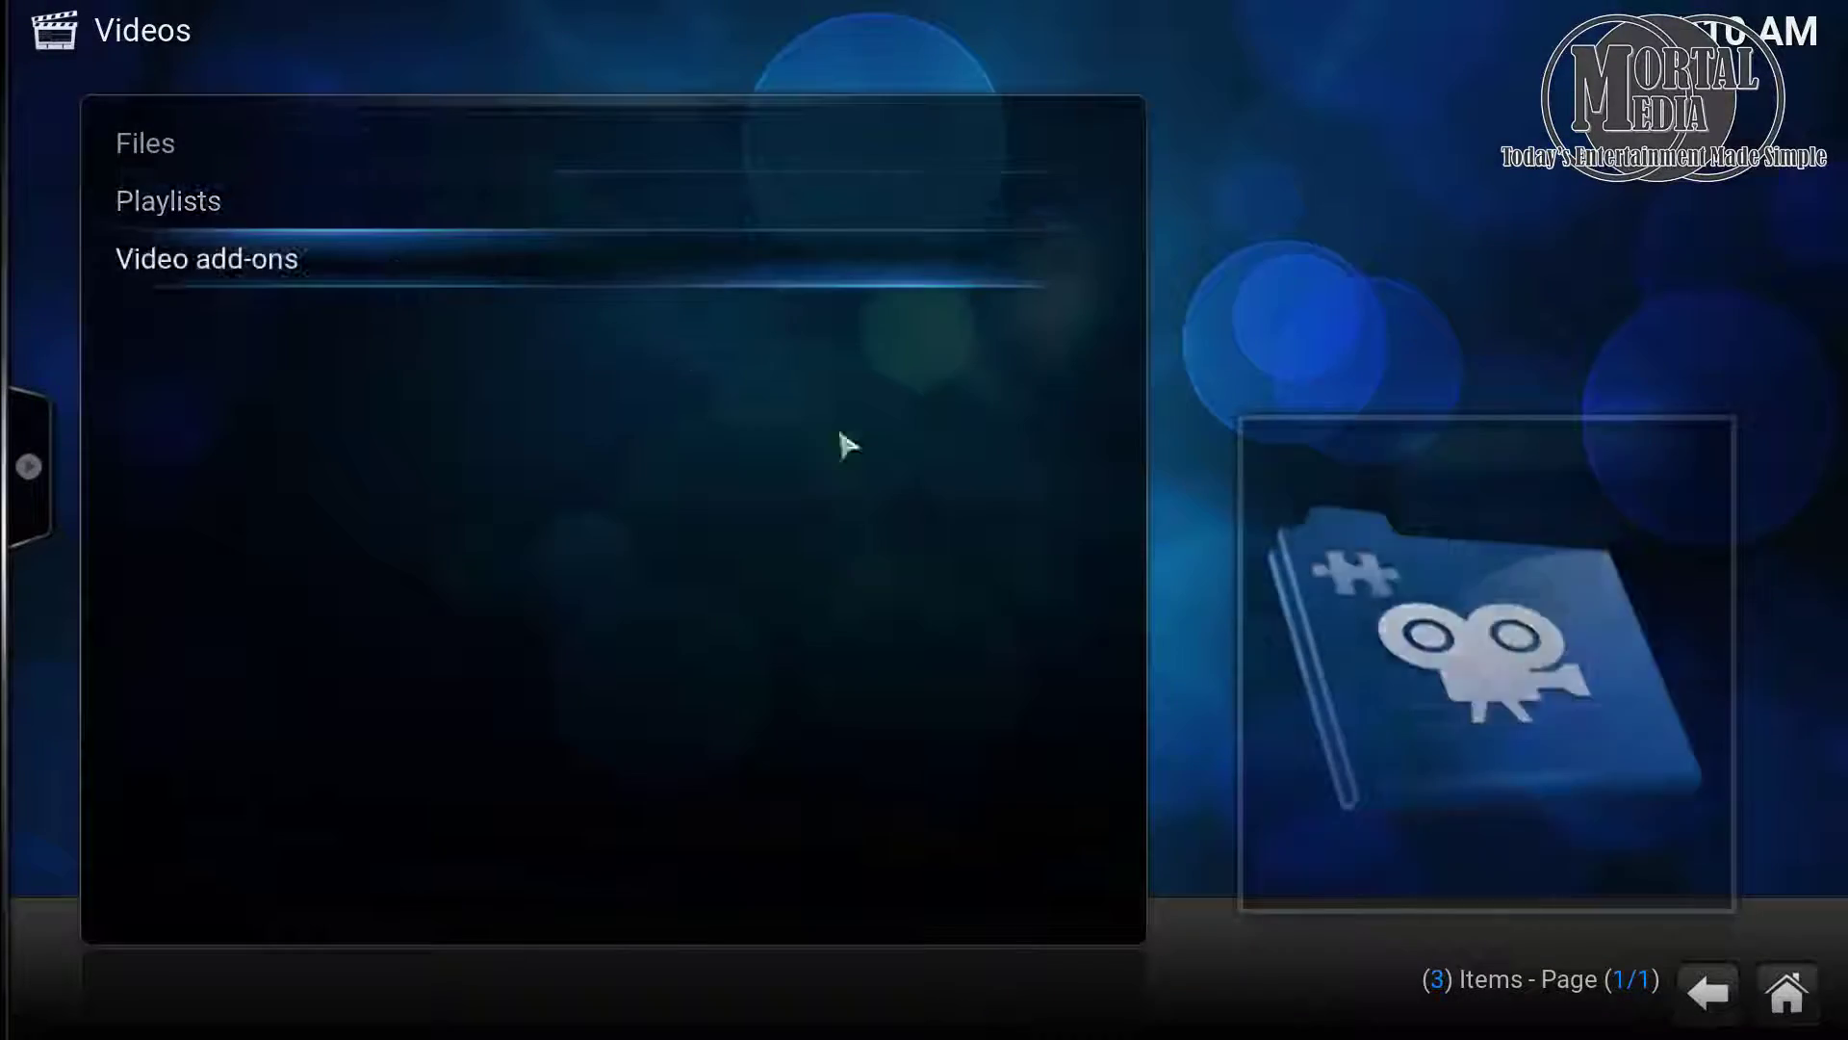
{"action": "key", "text": "Escape"}
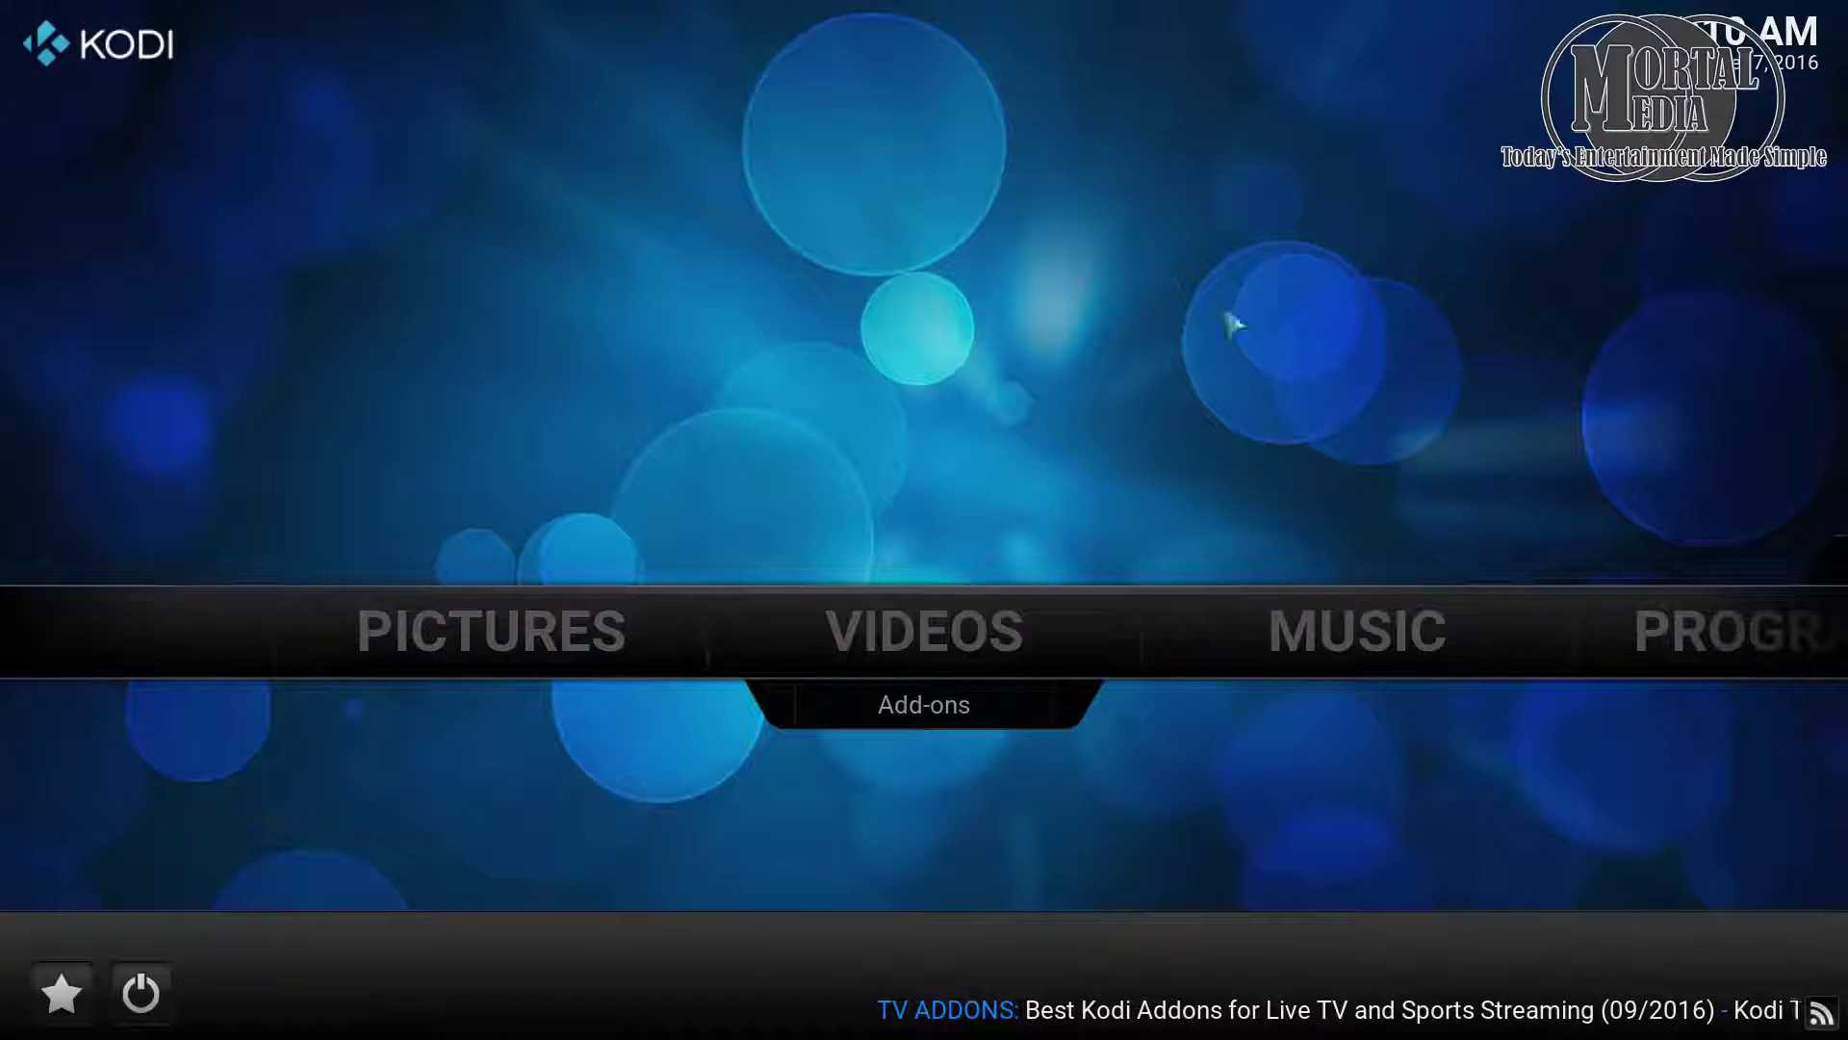